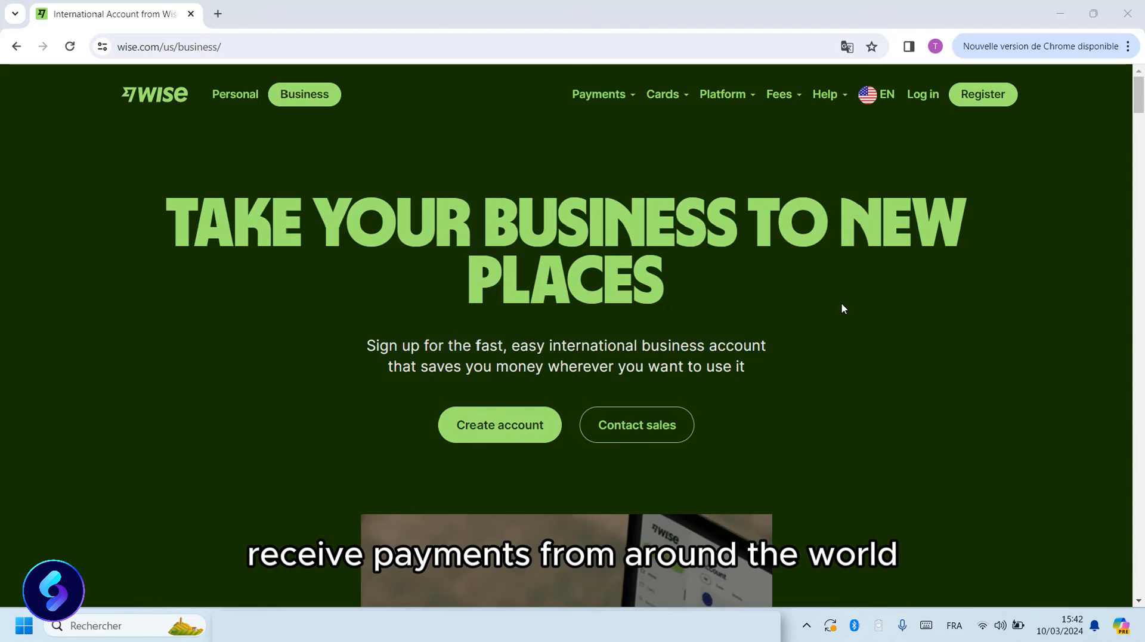
# Browse the Wise business page and Payoneer's freelancer offerings, ending on stripe.com.
pyautogui.scroll(-18, 842, 306)
pyautogui.scroll(-20, 842, 308)
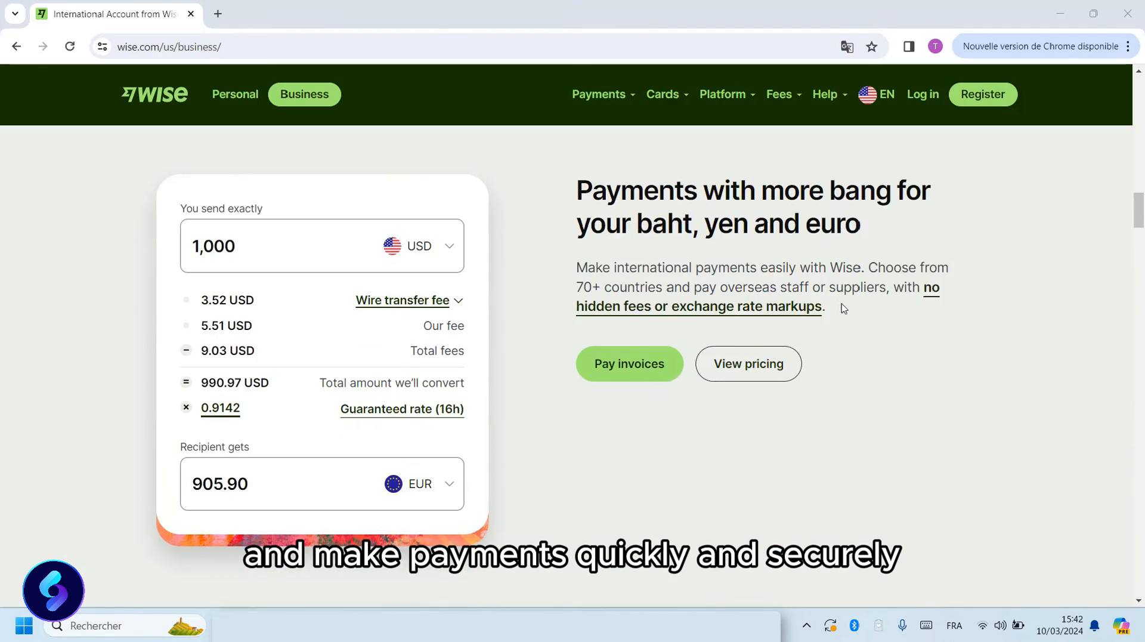
pyautogui.scroll(-2, 842, 309)
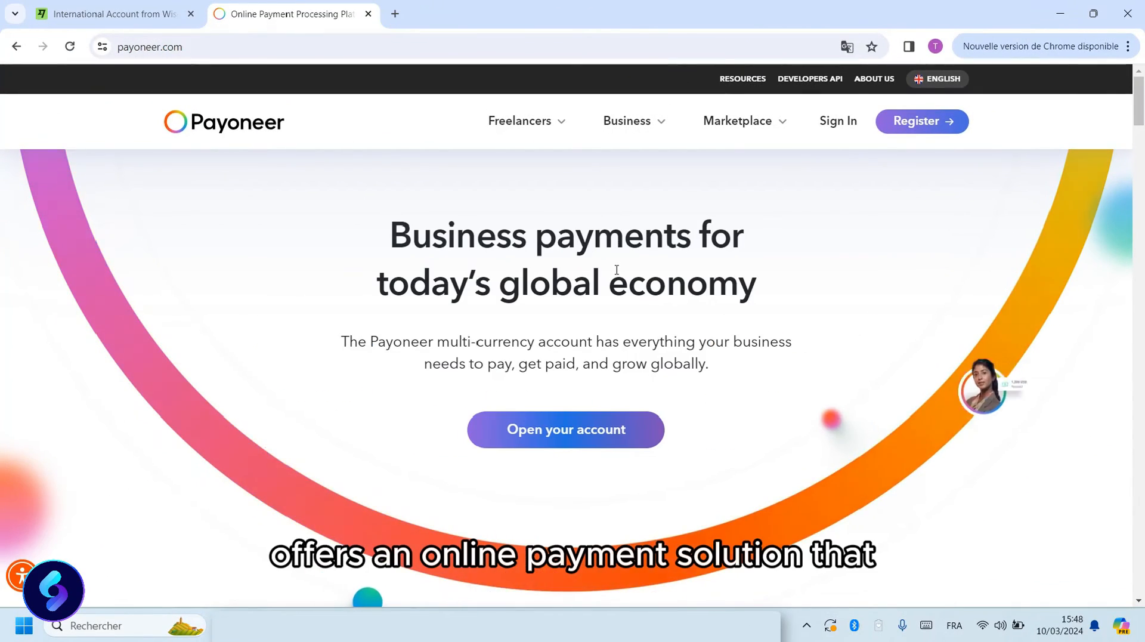
pyautogui.moveTo(548, 139)
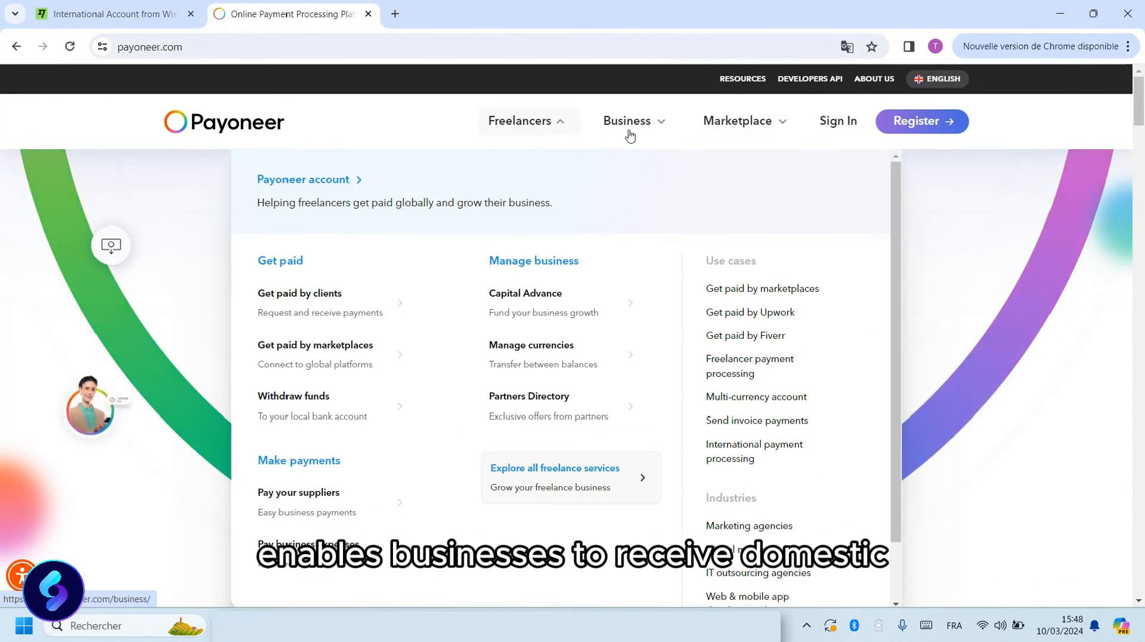
pyautogui.scroll(-10, 856, 286)
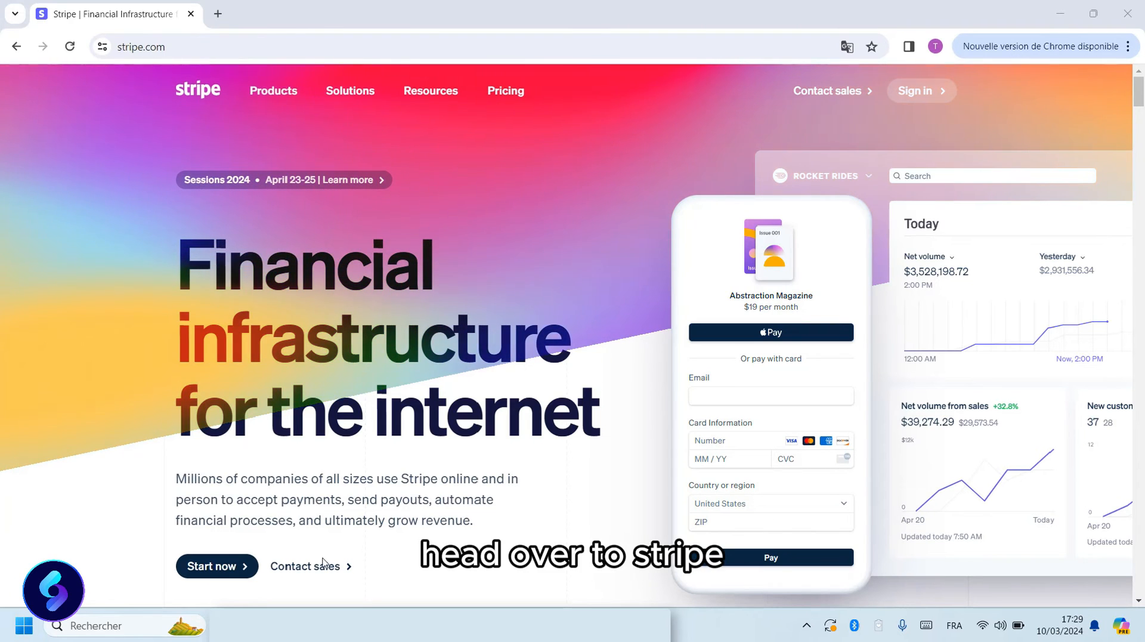
# Sign up with email, full name, country United Kingdom and a password, and create the account.
pyautogui.click(216, 569)
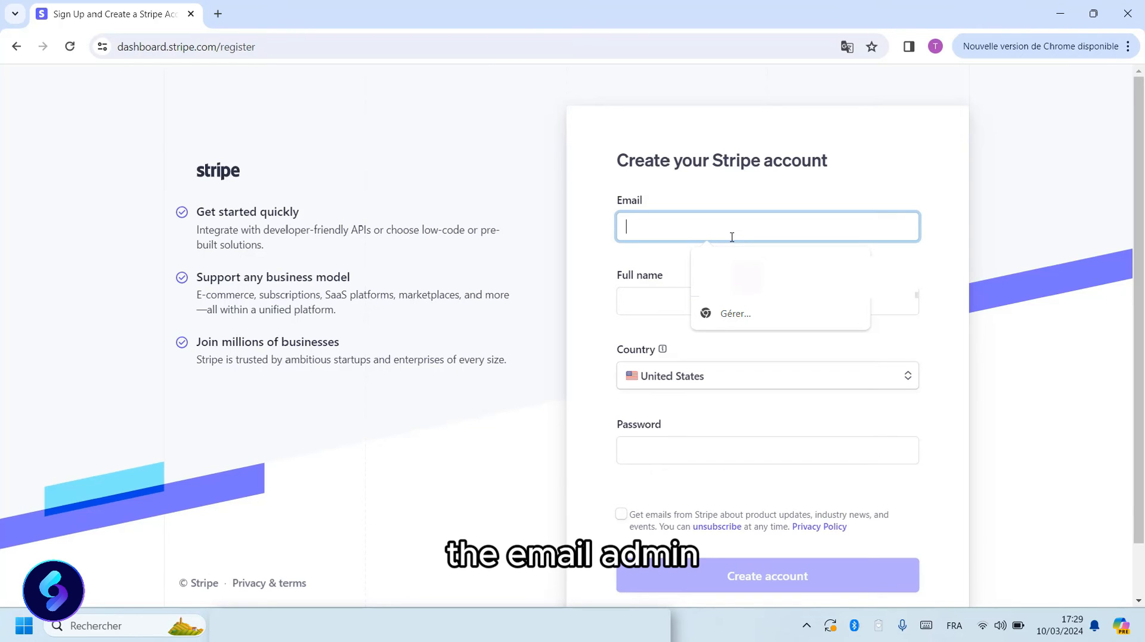
pyautogui.write('t')
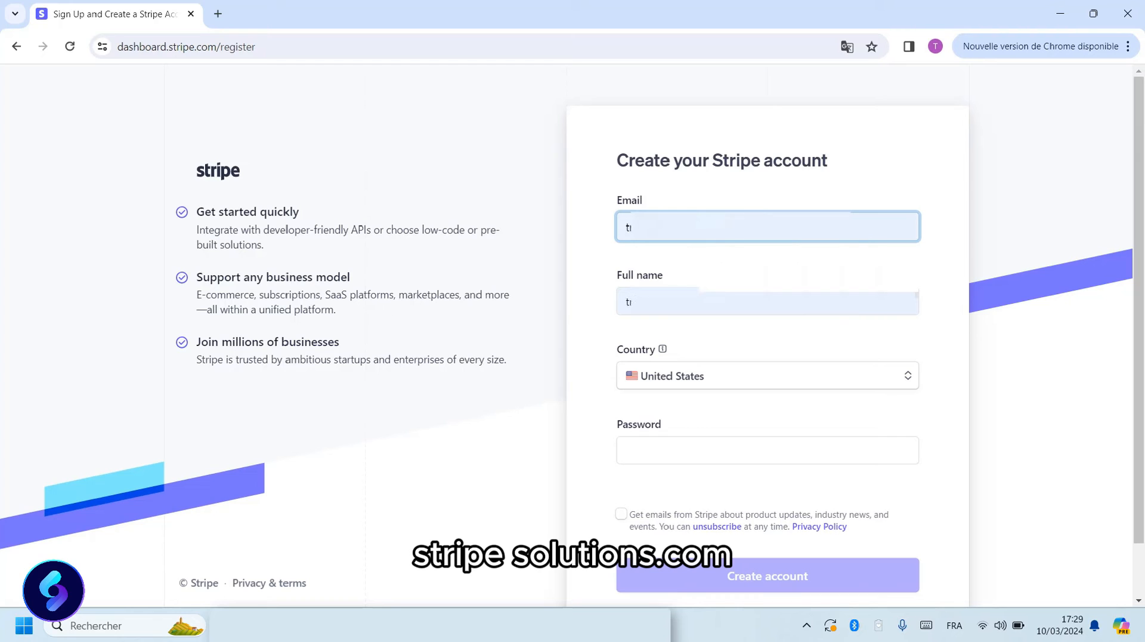
pyautogui.scroll(-1, 728, 364)
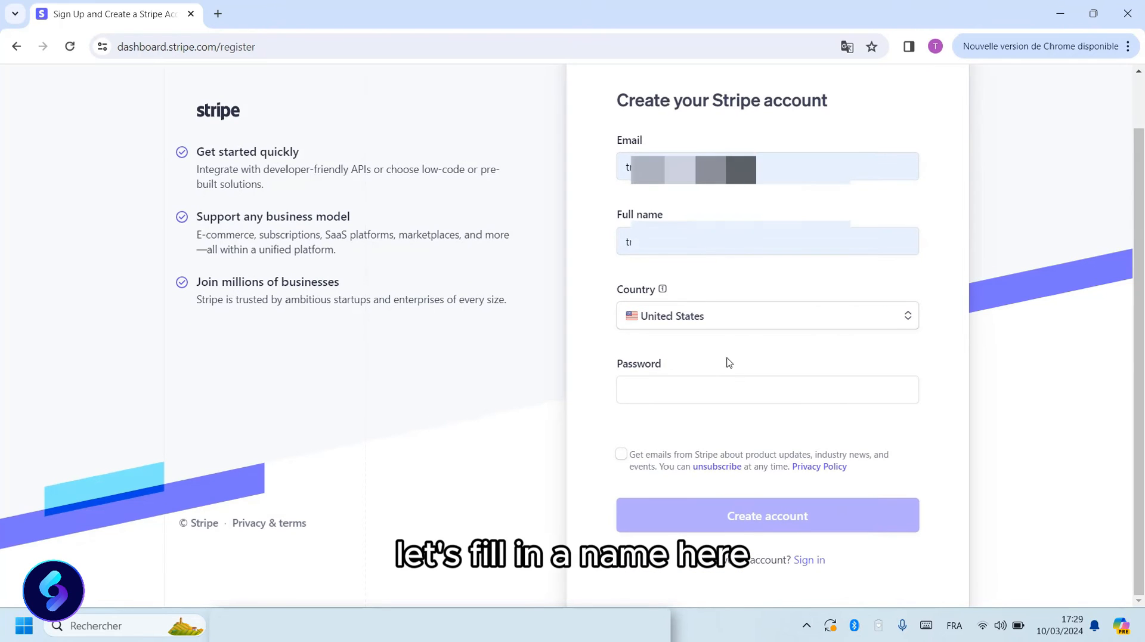
pyautogui.click(723, 316)
pyautogui.write('united')
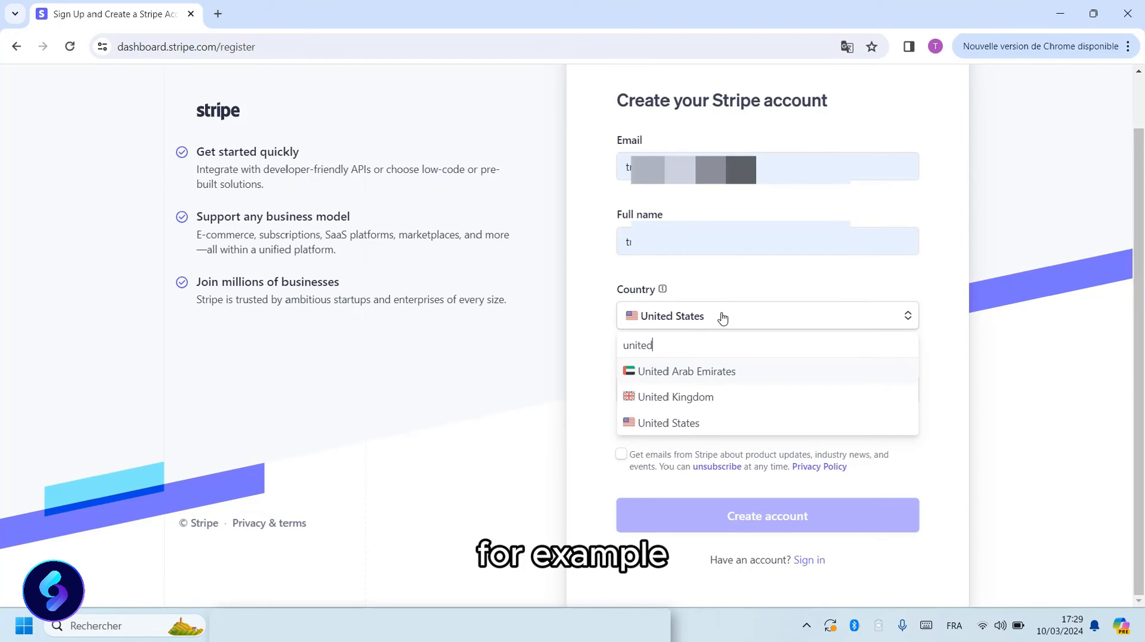
pyautogui.click(704, 400)
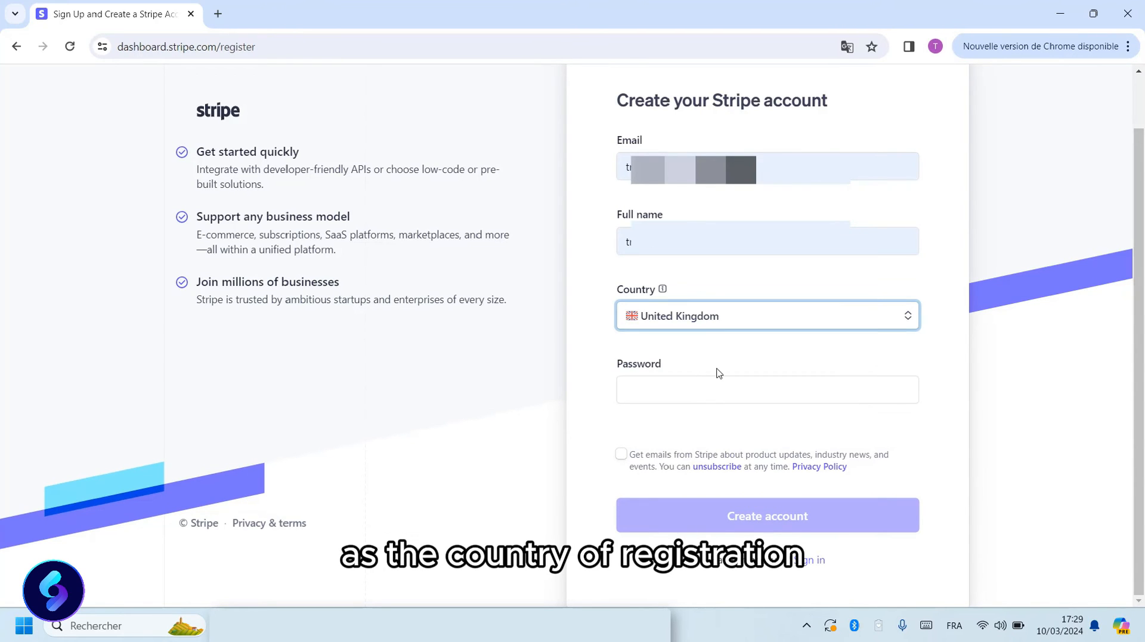
pyautogui.click(709, 389)
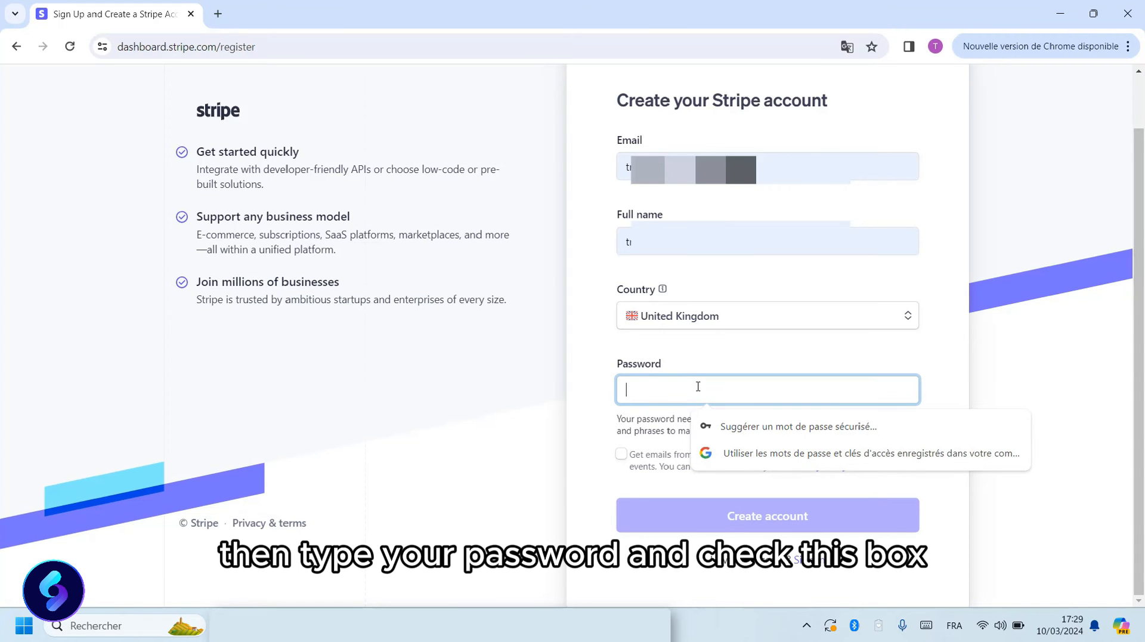
pyautogui.write('•••••••••')
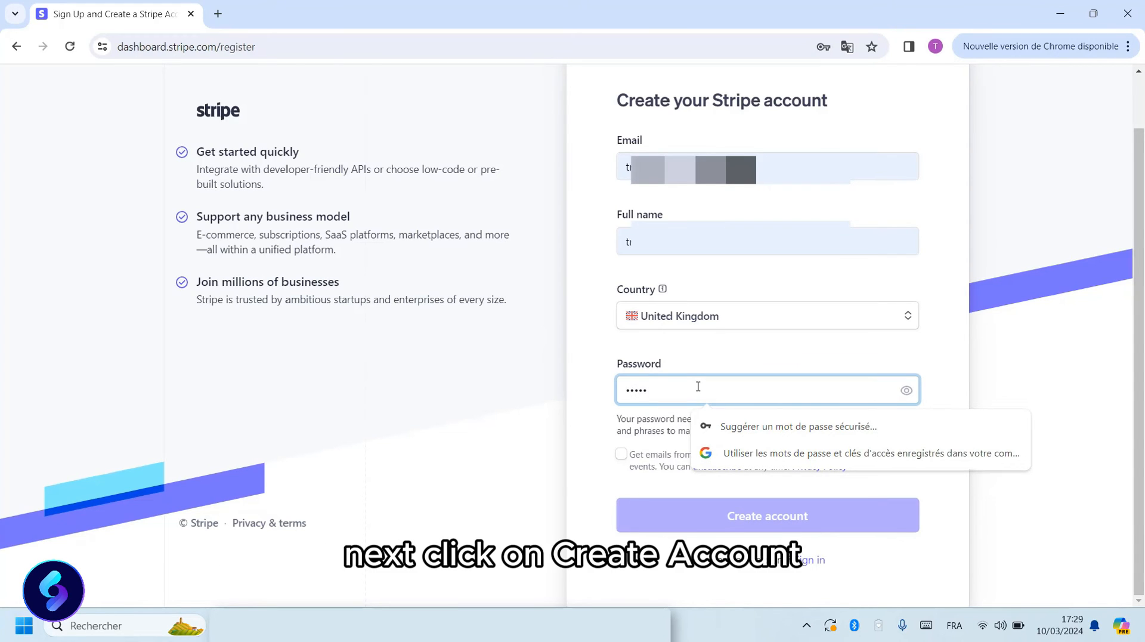
pyautogui.write('•')
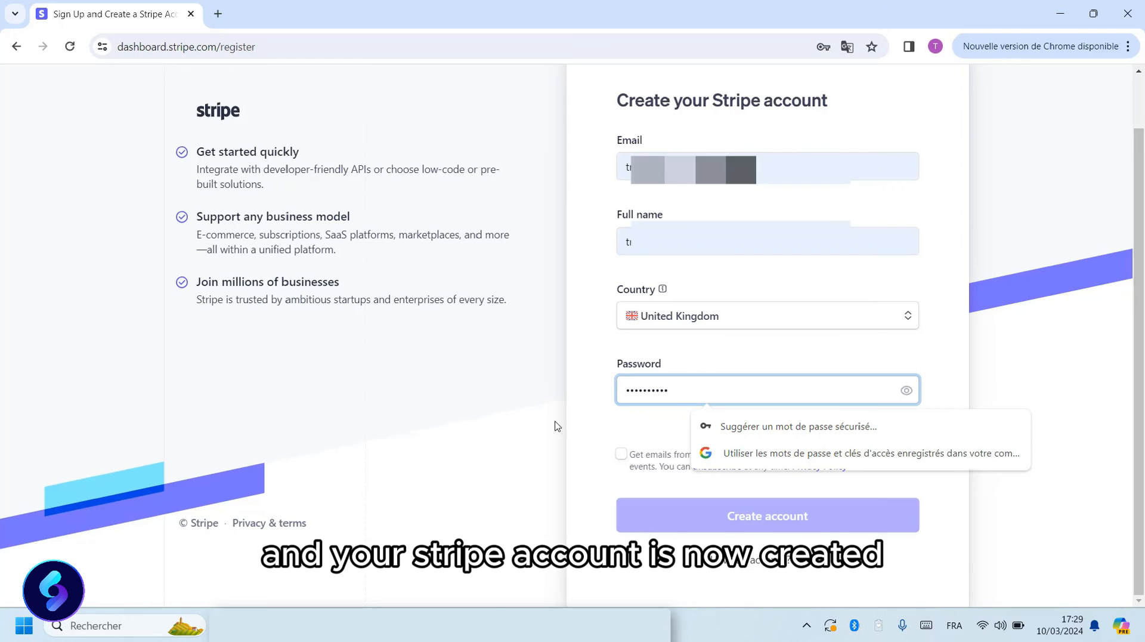
pyautogui.click(545, 435)
pyautogui.click(792, 516)
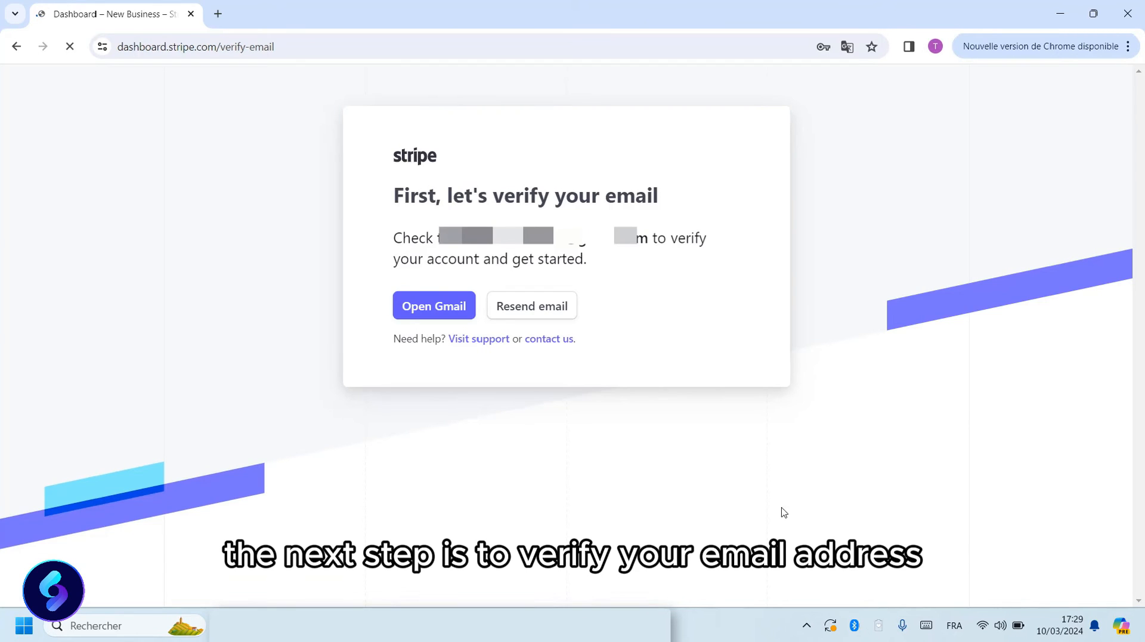
# Verify the email address from Stripe's message in Gmail.
pyautogui.click(218, 14)
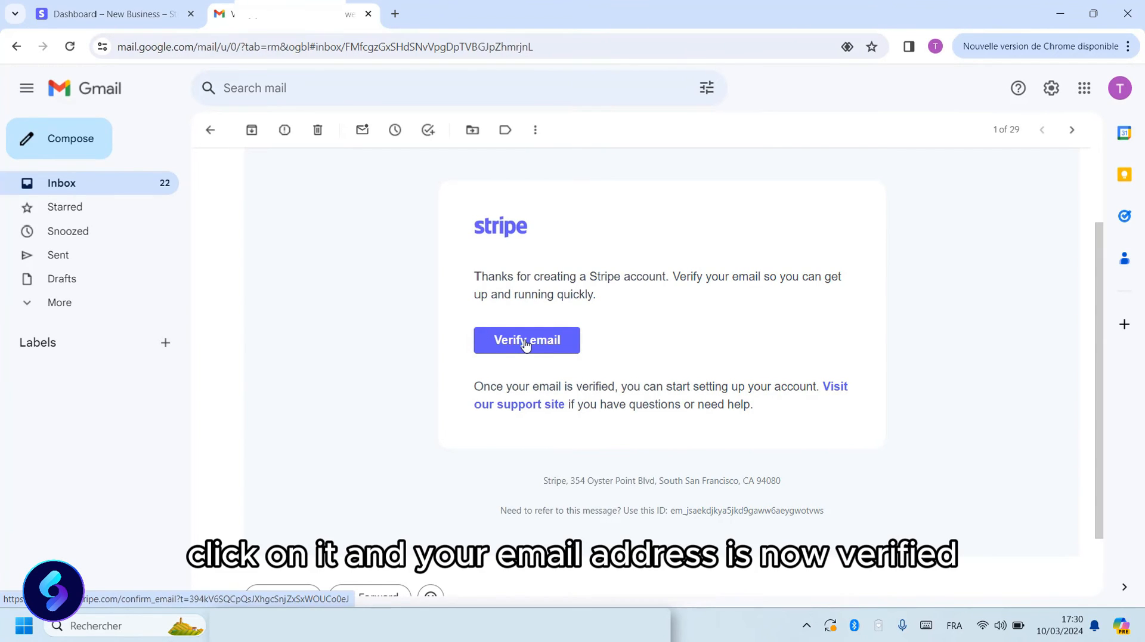
pyautogui.click(526, 343)
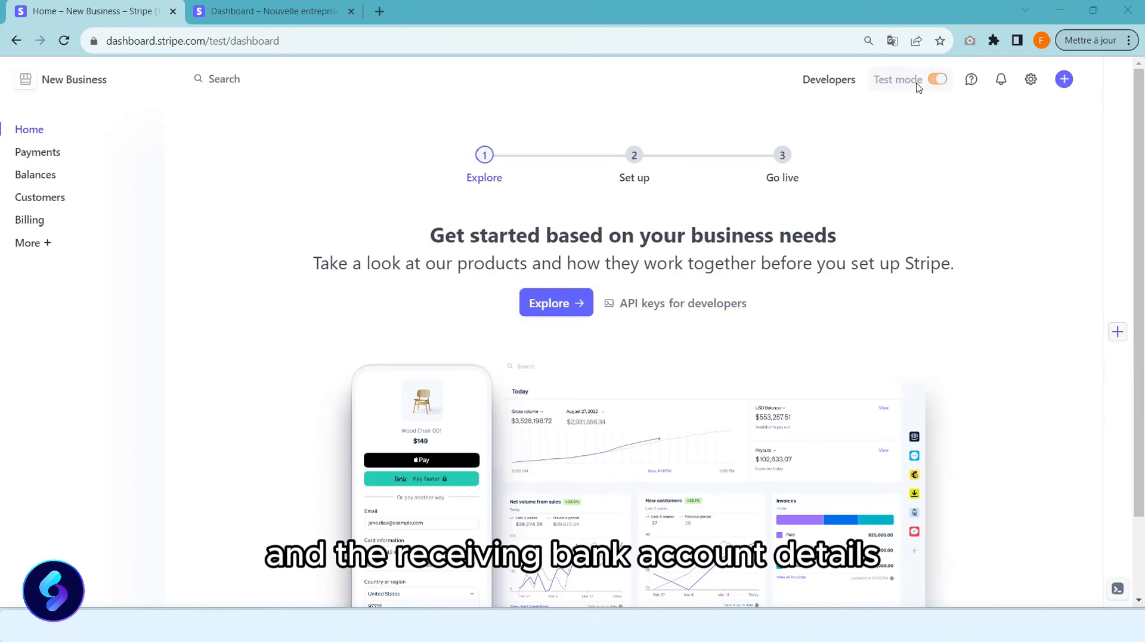
# Begin activation with business type Company and structure Private company.
pyautogui.moveTo(918, 87)
pyautogui.click(894, 114)
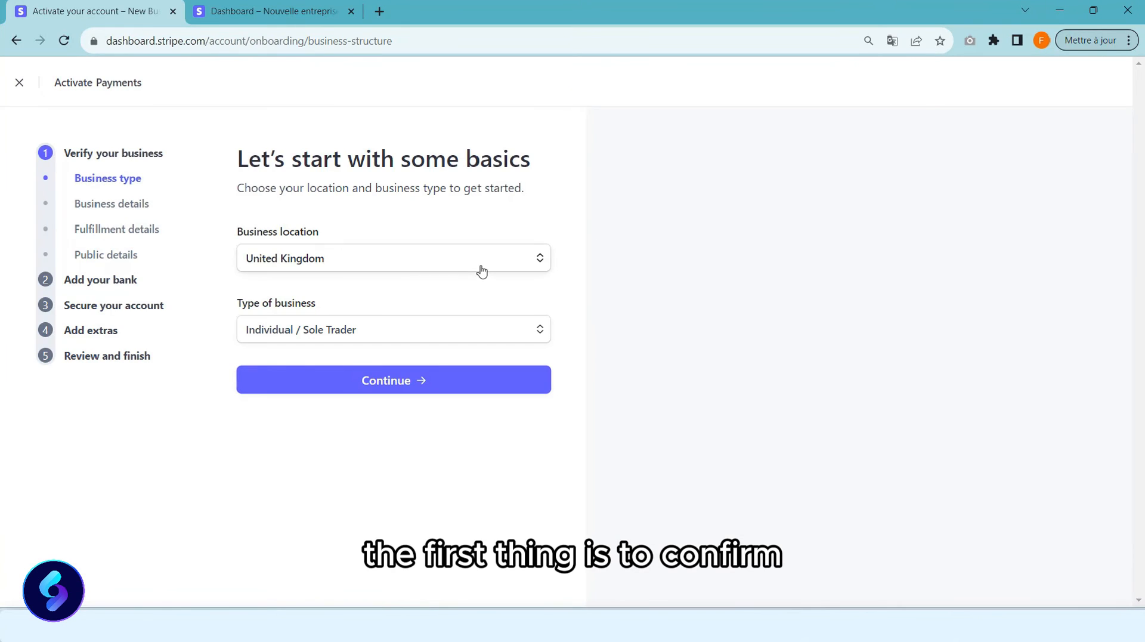
pyautogui.click(391, 340)
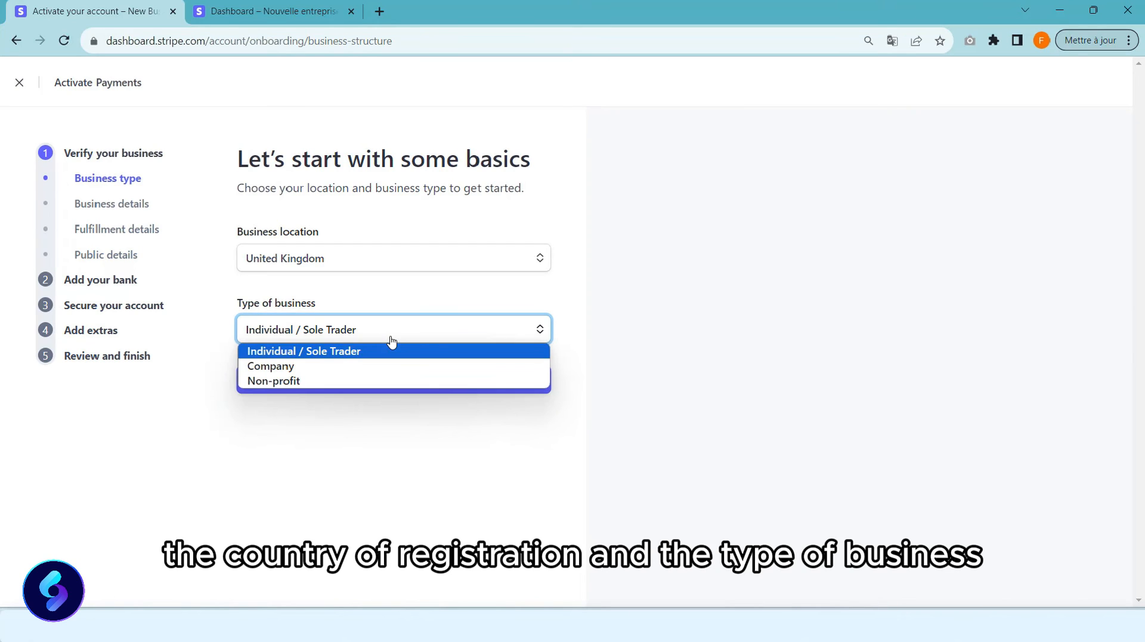
pyautogui.click(371, 366)
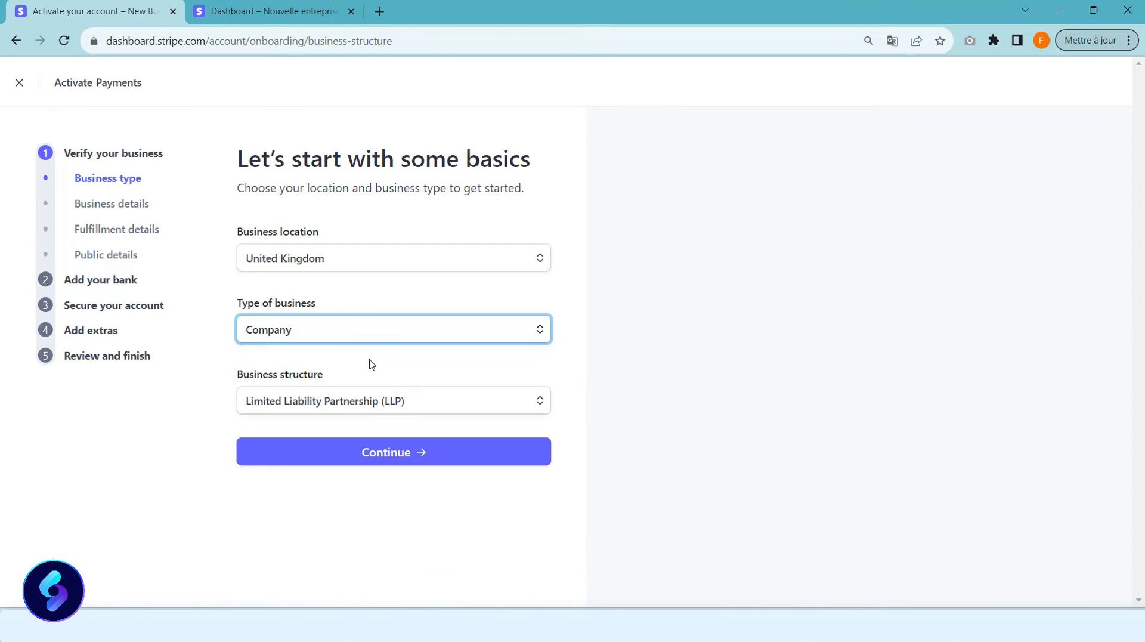
pyautogui.click(369, 405)
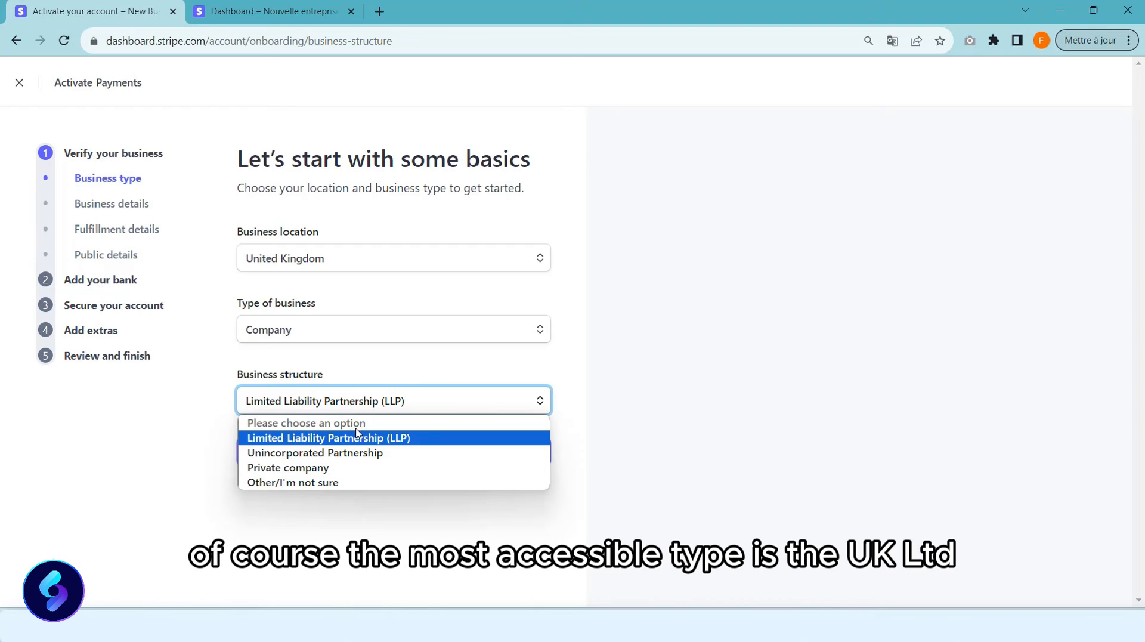
pyautogui.click(339, 472)
pyautogui.click(380, 454)
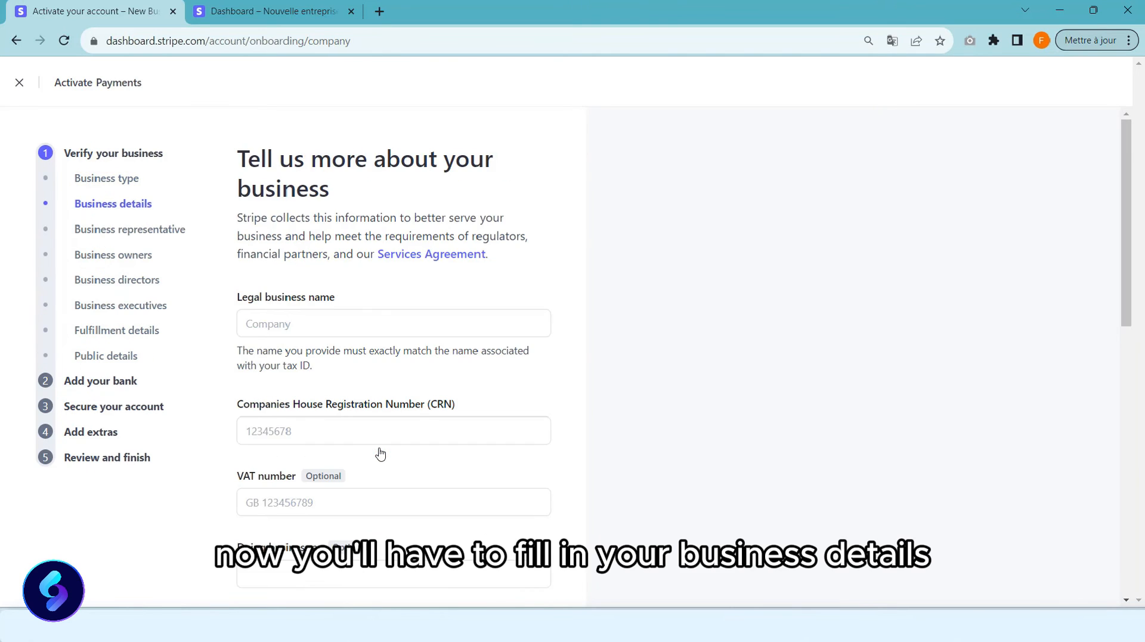
# Enter legal name 'stripe course ltd', company number 12345678 and trading name 'example'.
pyautogui.scroll(-1, 381, 453)
pyautogui.click(347, 243)
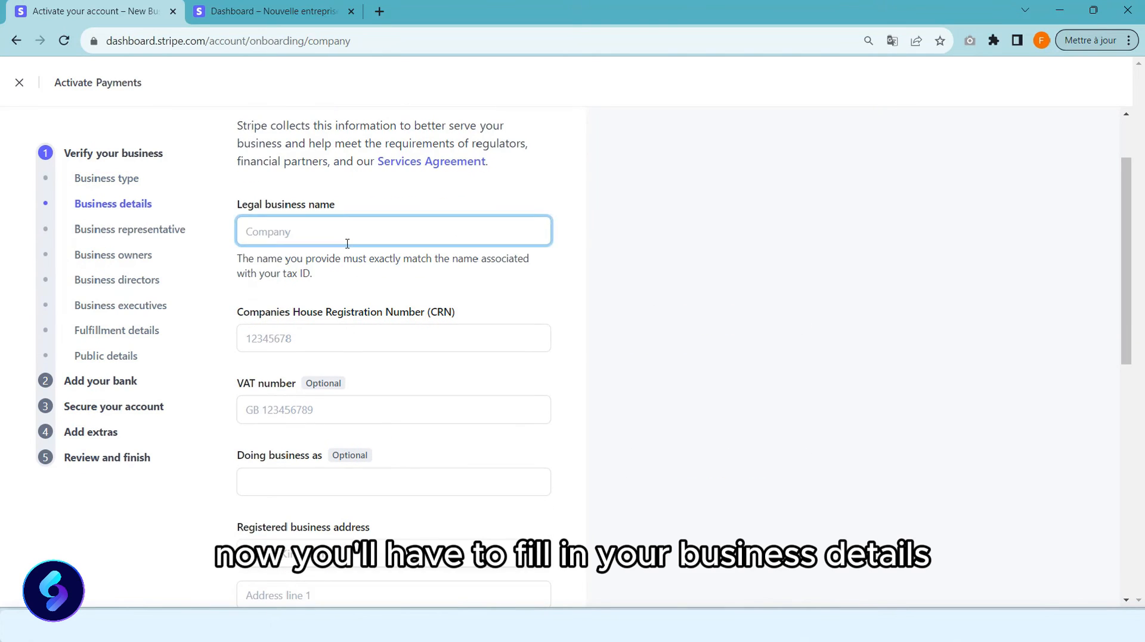
pyautogui.write('stripe course l')
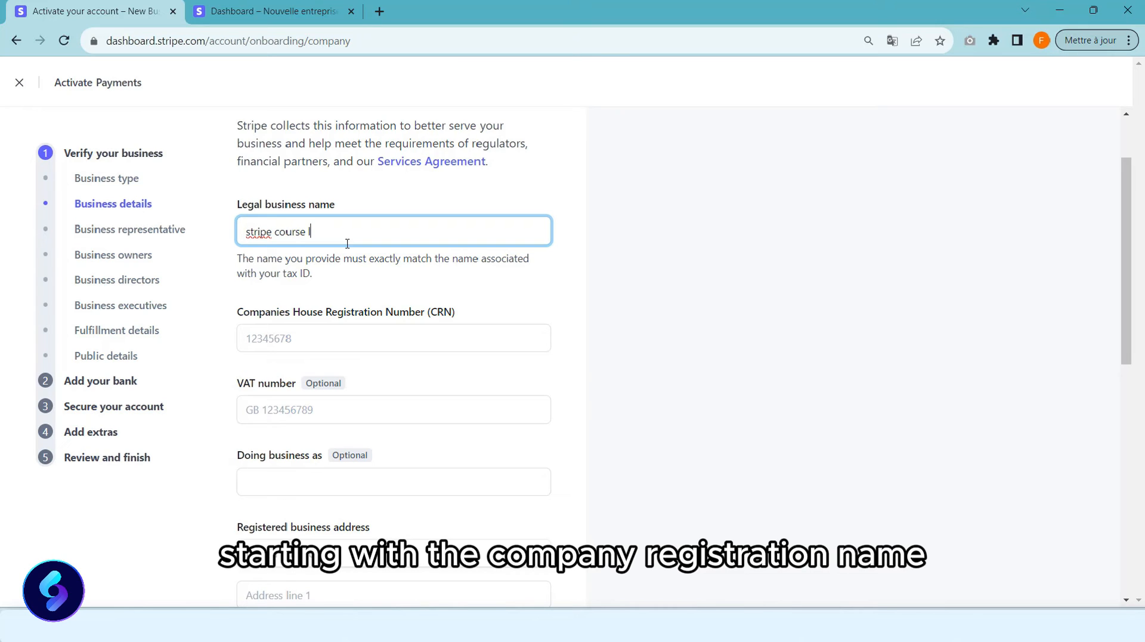
pyautogui.write('td')
pyautogui.click(332, 334)
pyautogui.write('12')
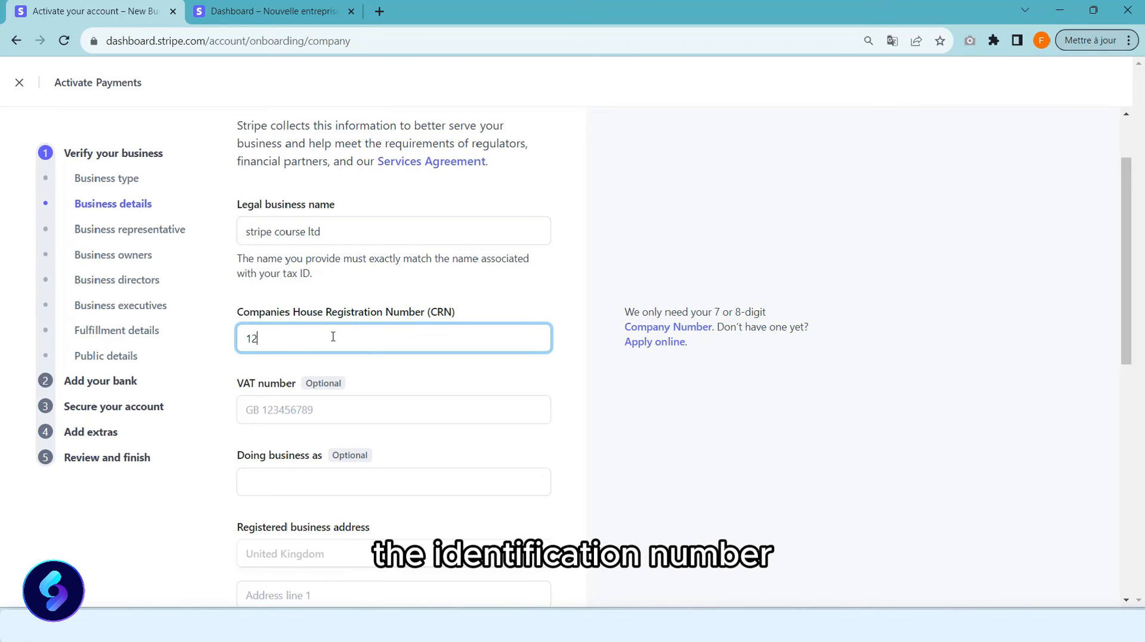
pyautogui.write('345678')
pyautogui.scroll(-3, 332, 335)
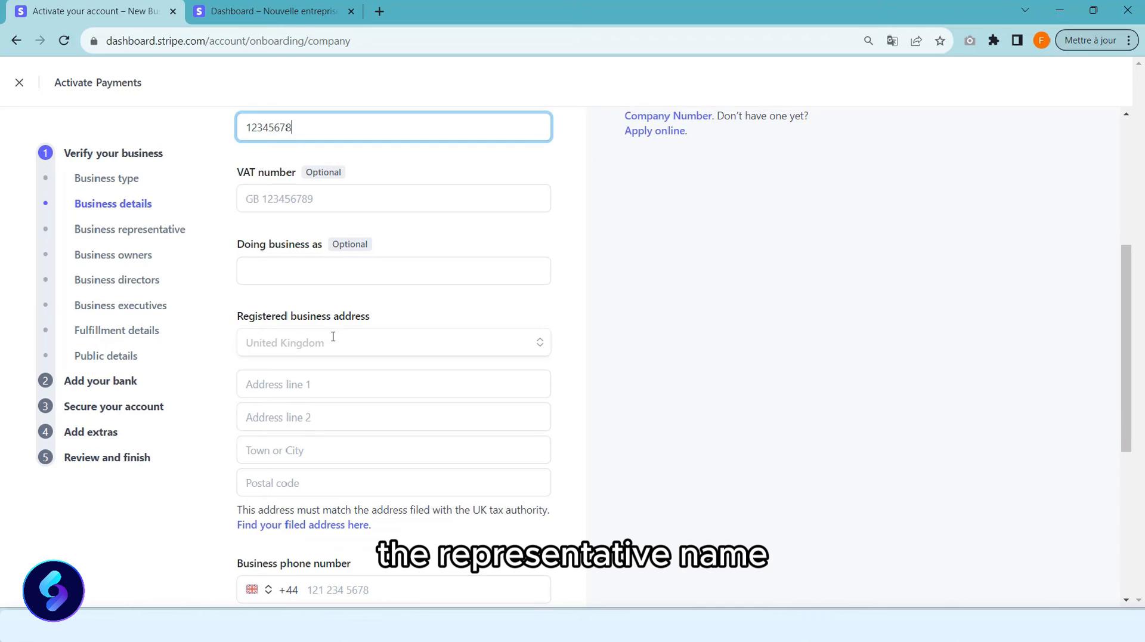
pyautogui.click(363, 269)
pyautogui.write('example')
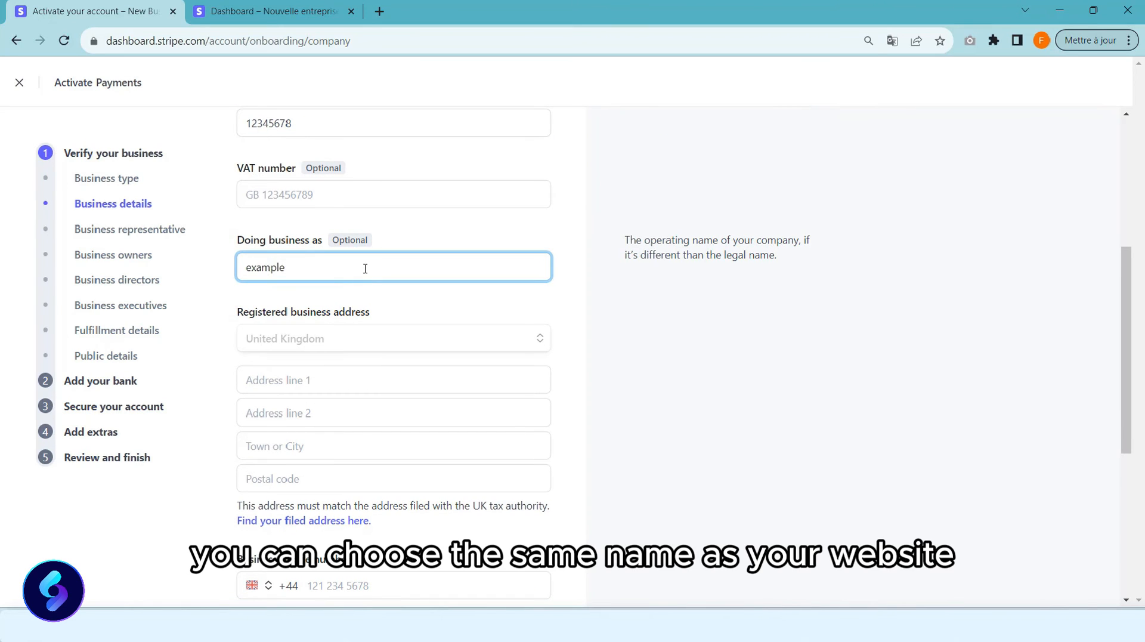
# Fill in the registered street address, postcode and business phone number.
pyautogui.scroll(-1, 365, 268)
pyautogui.click(347, 304)
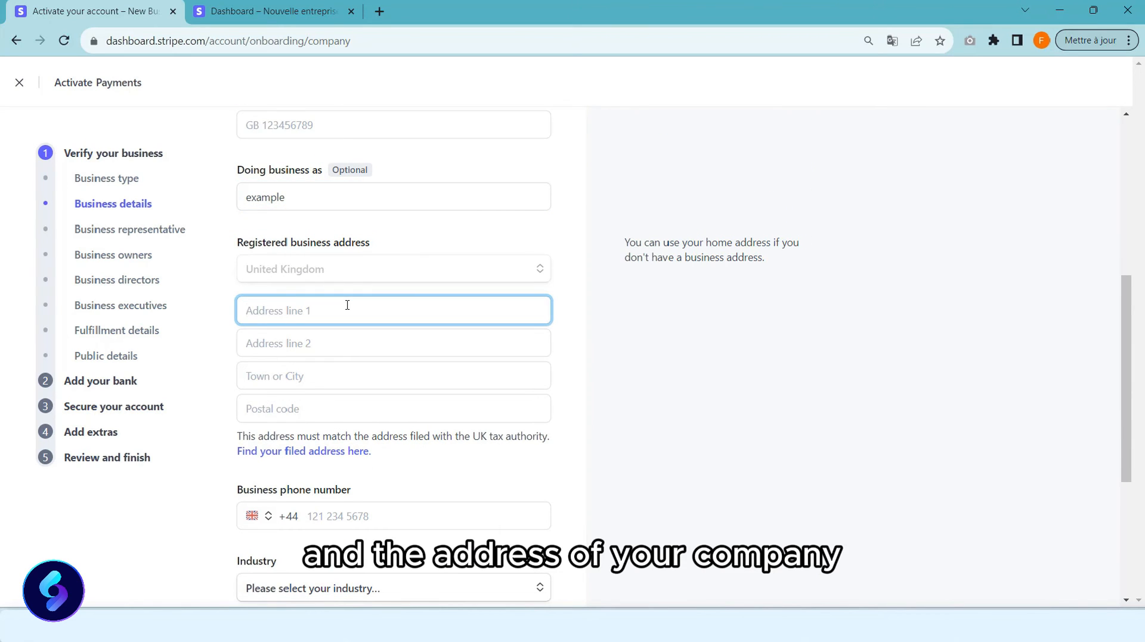
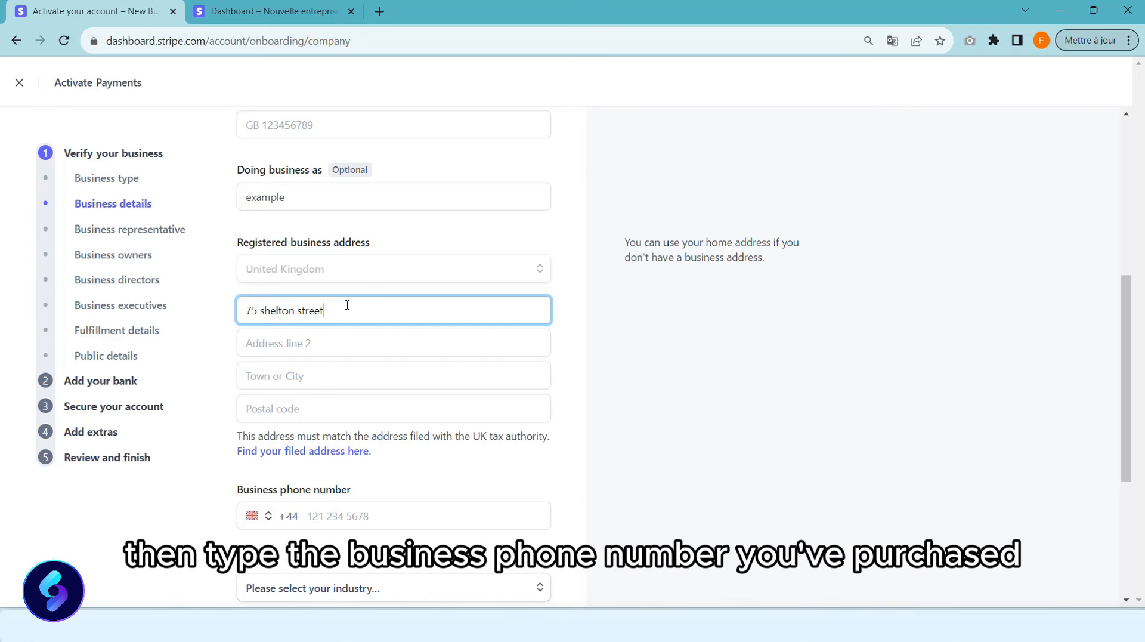
pyautogui.click(317, 378)
pyautogui.write('wc2h ')
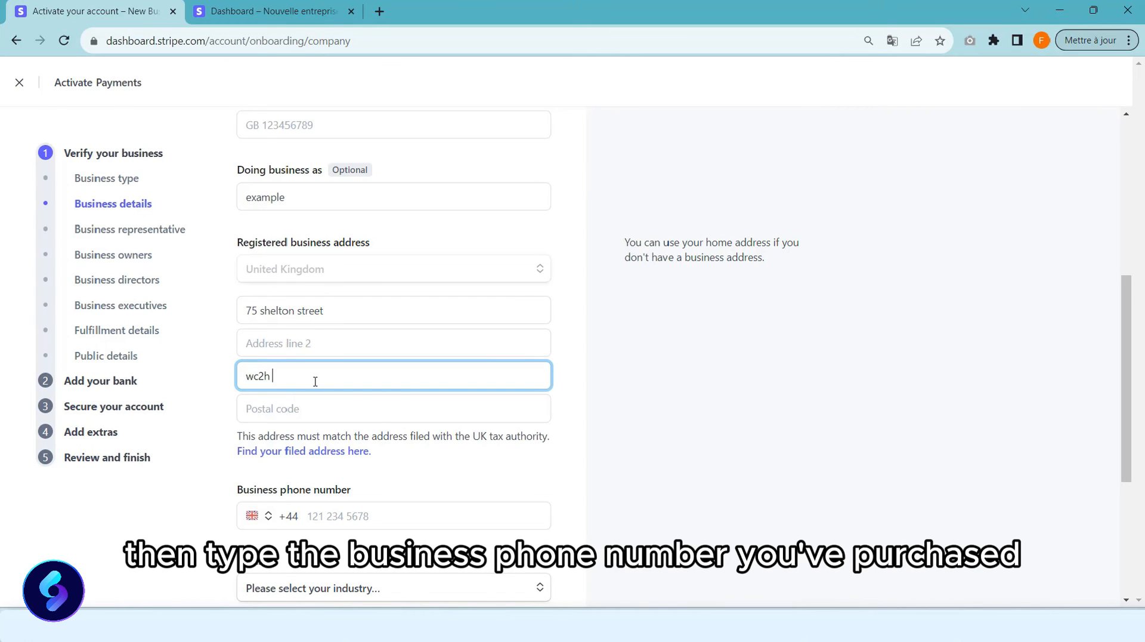
pyautogui.write('9jq')
pyautogui.scroll(-2, 315, 382)
pyautogui.click(339, 385)
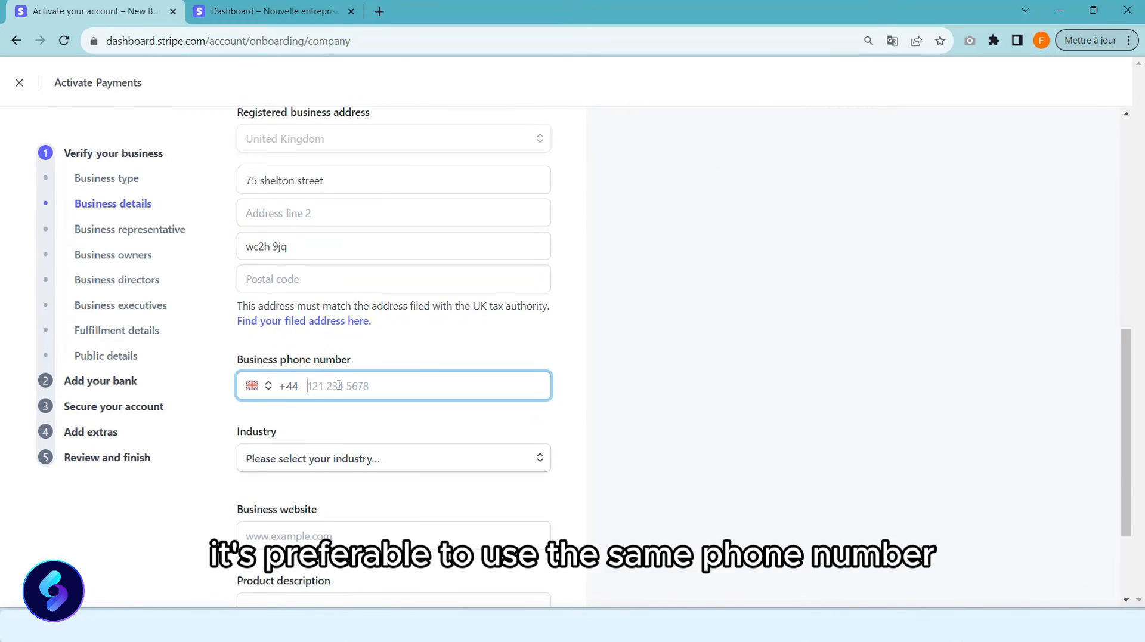
pyautogui.write('1234 56')
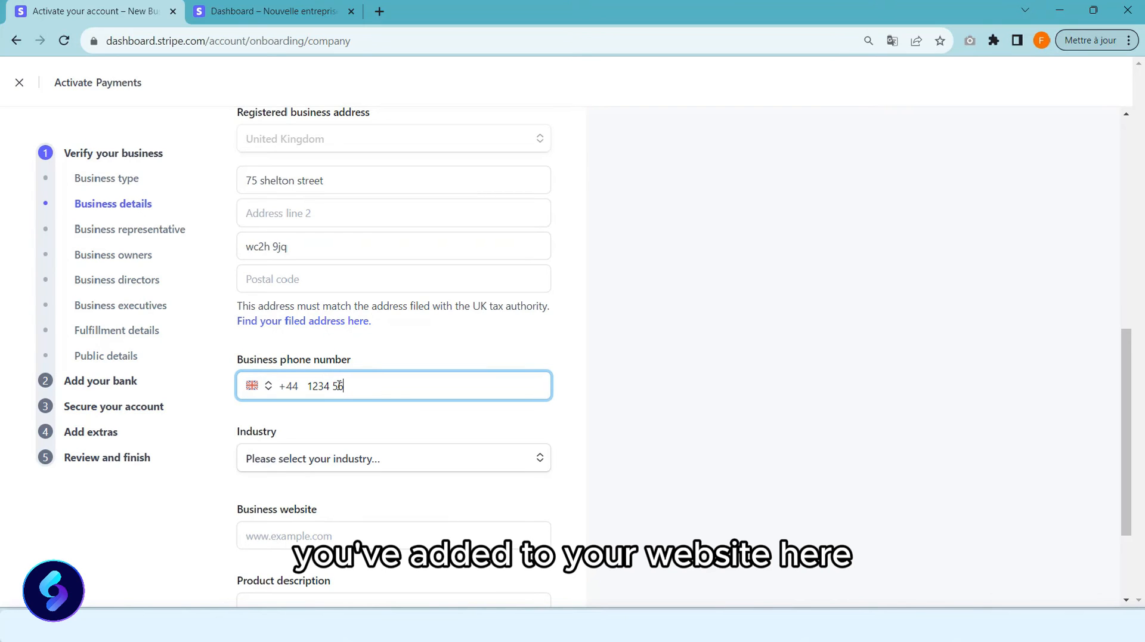
pyautogui.write('6789')
pyautogui.scroll(-2, 338, 370)
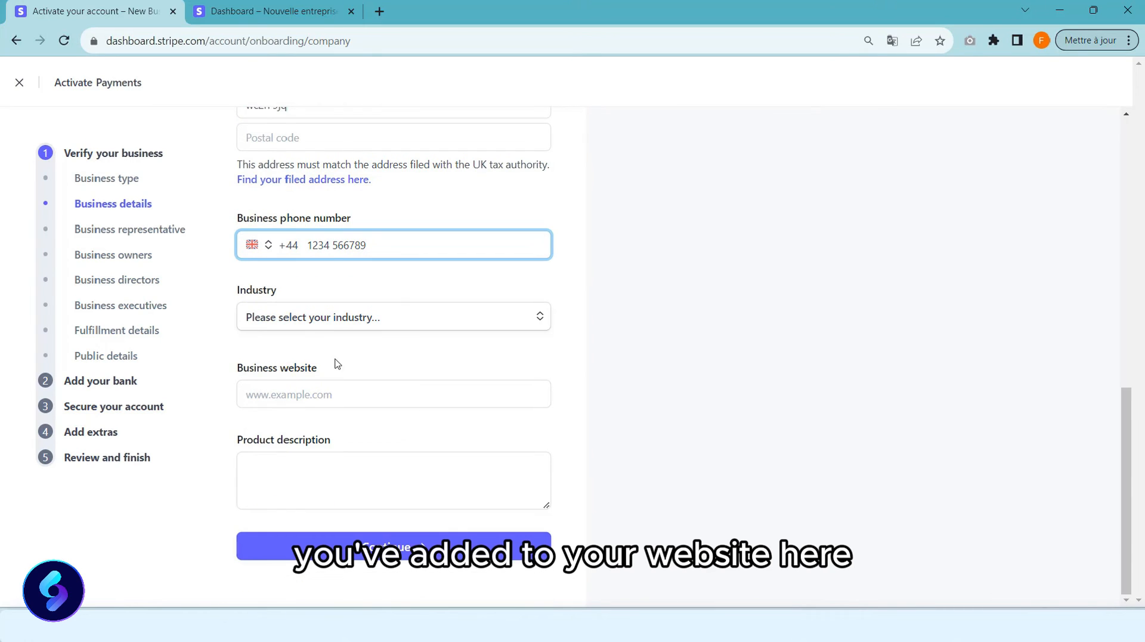
pyautogui.click(328, 320)
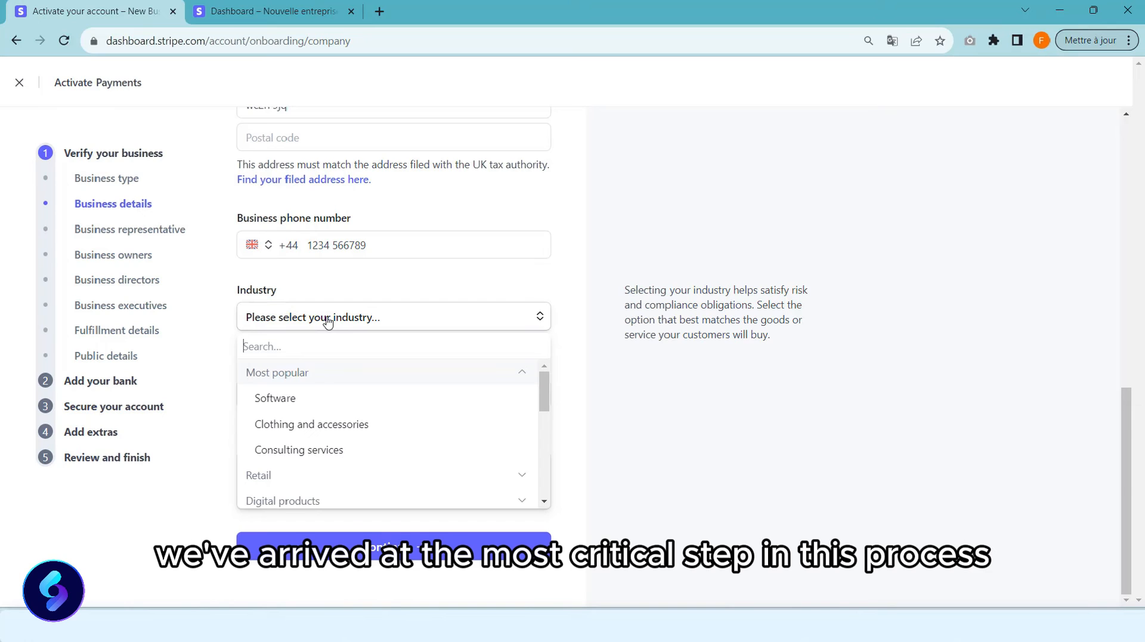
pyautogui.click(314, 400)
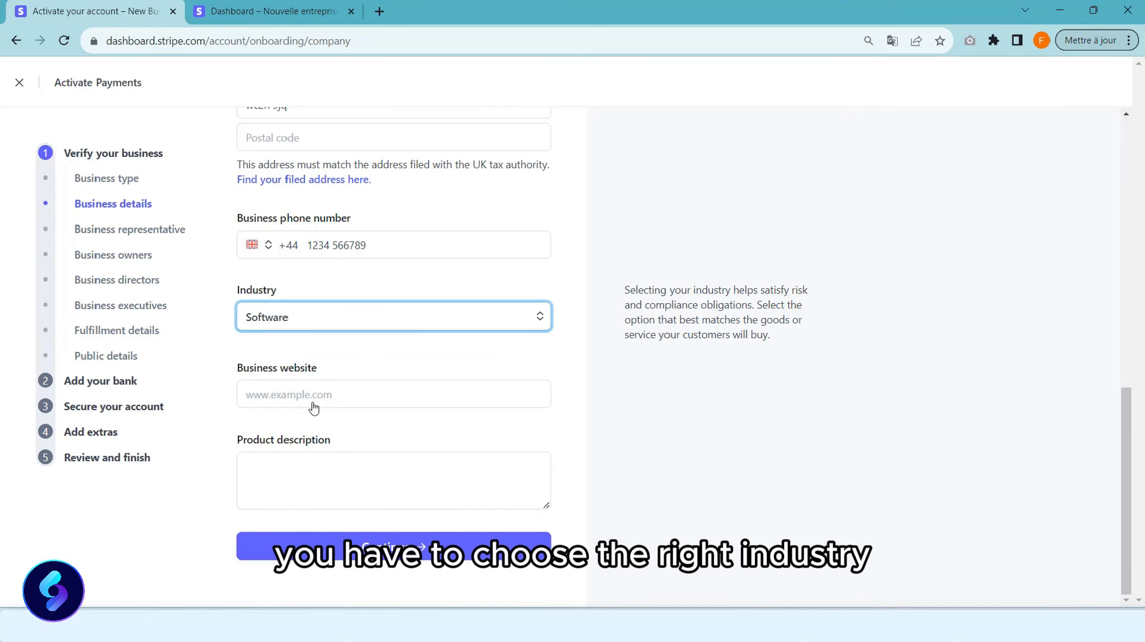
pyautogui.click(320, 397)
pyautogui.write('htt')
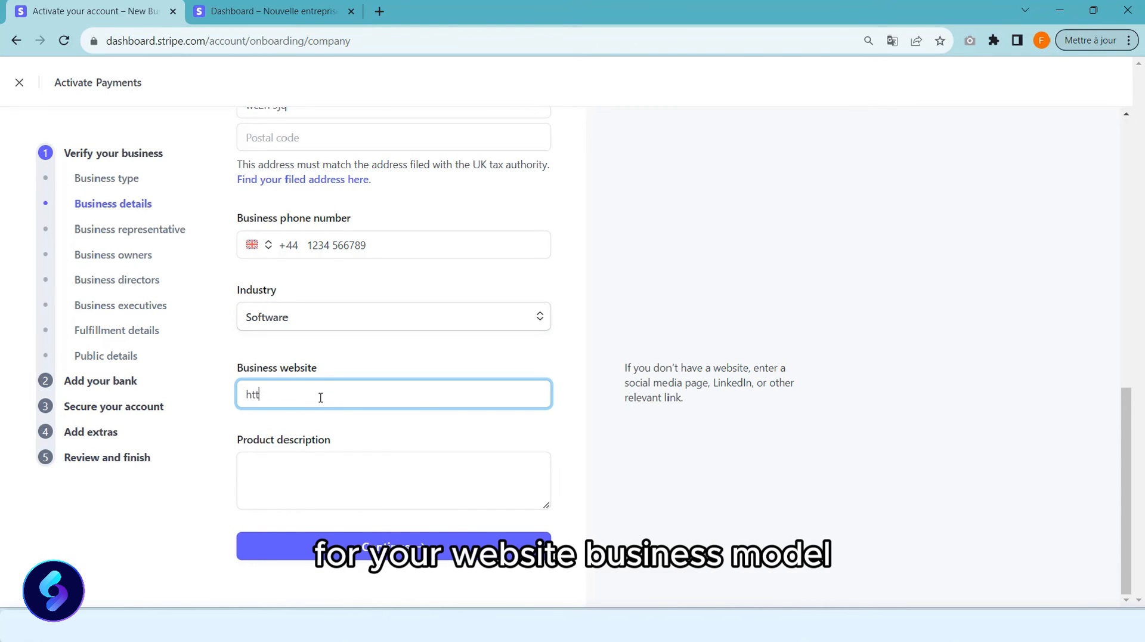
pyautogui.write('ps:')
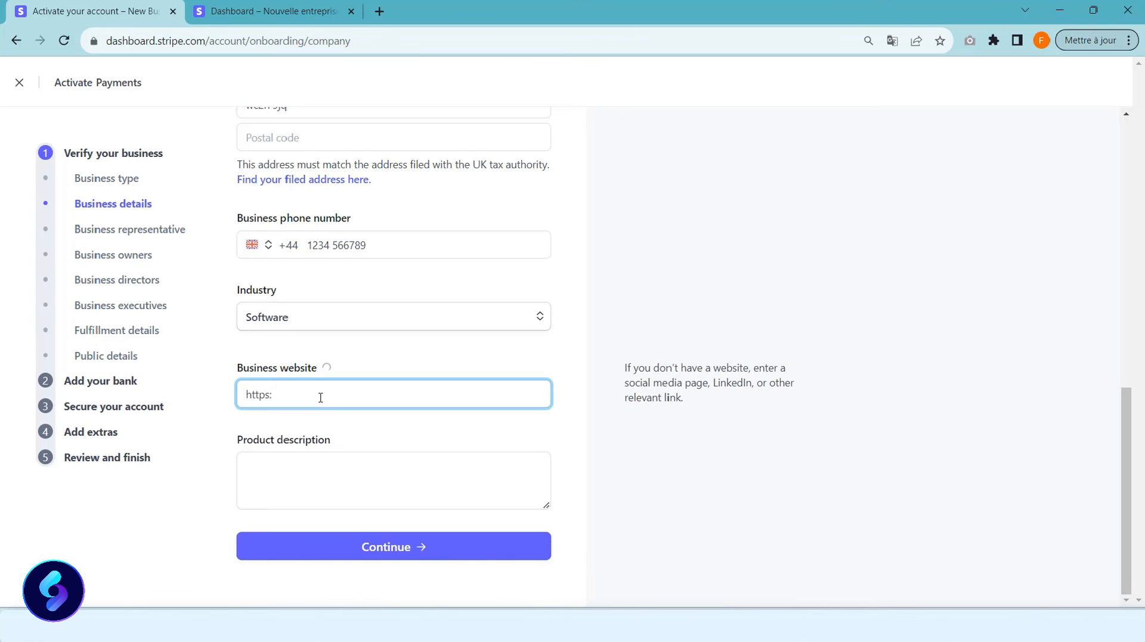
pyautogui.write('//yo')
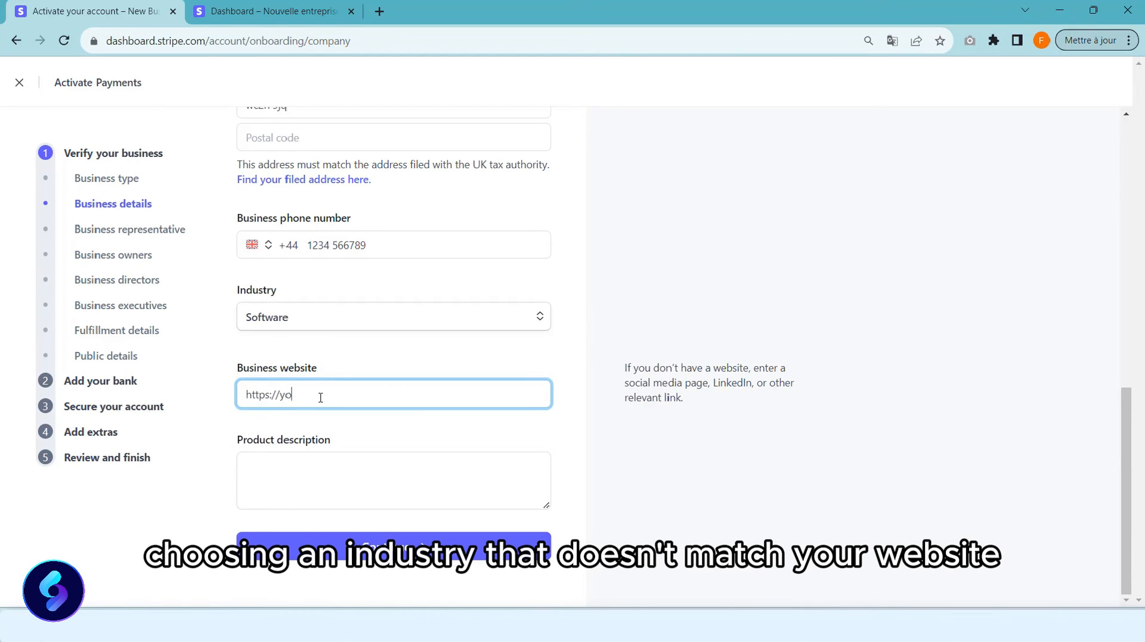
pyautogui.write('urstore.')
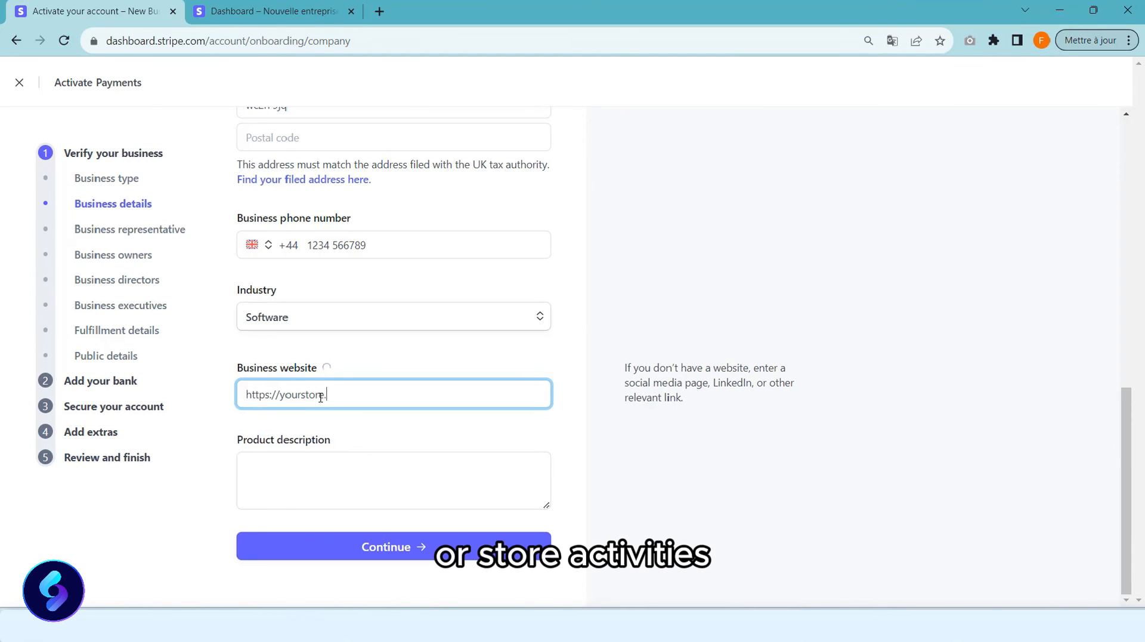
pyautogui.write('com')
pyautogui.click(393, 431)
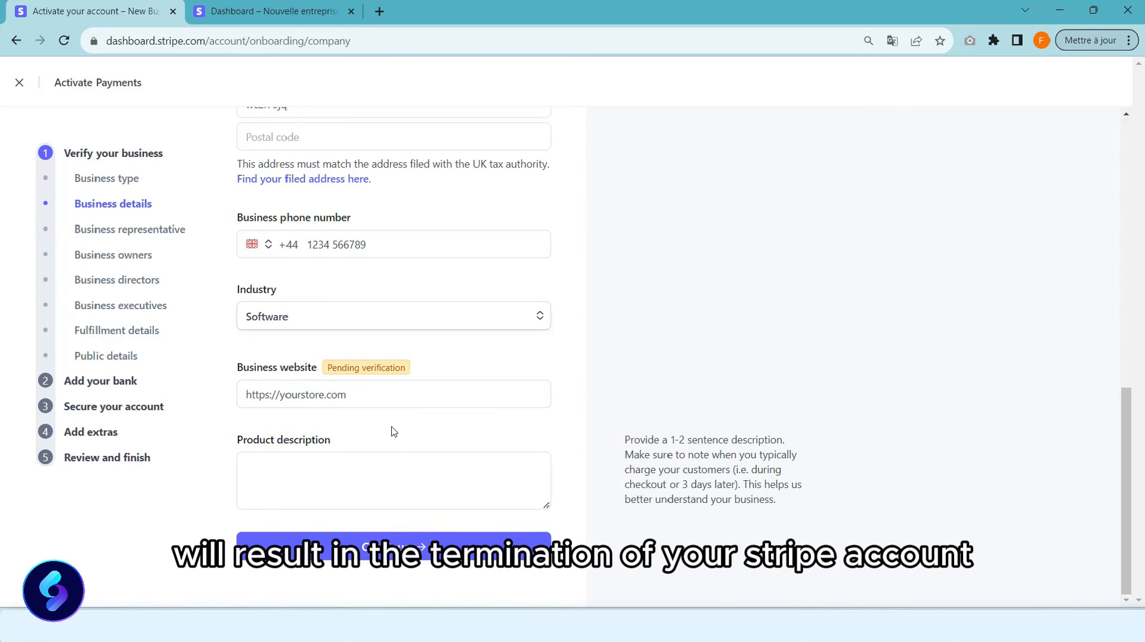
pyautogui.click(422, 478)
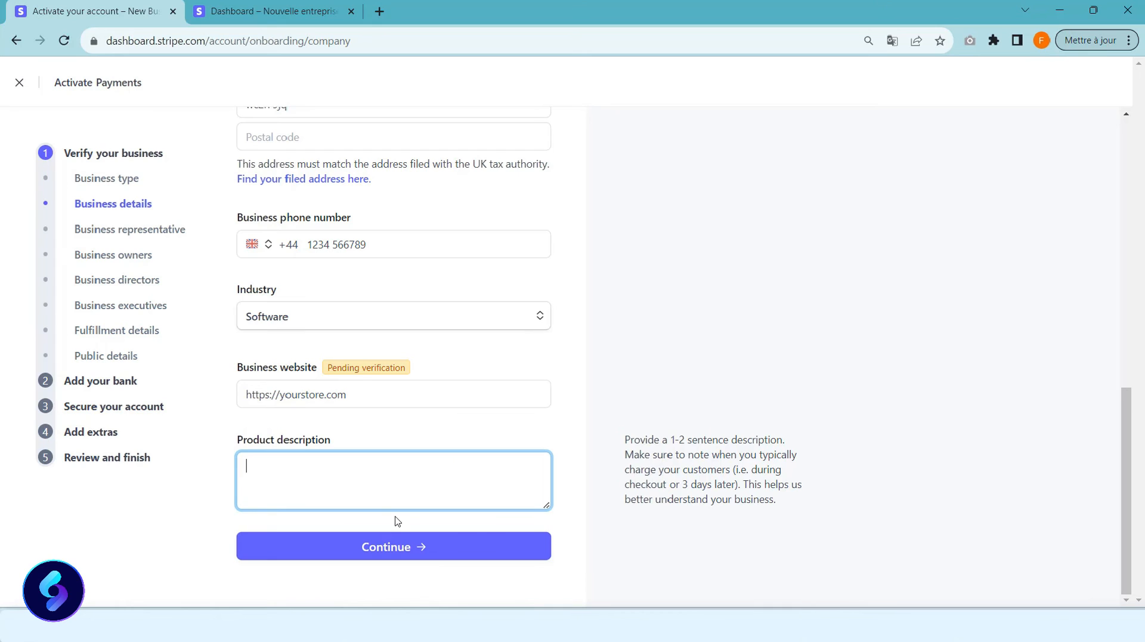
pyautogui.click(390, 543)
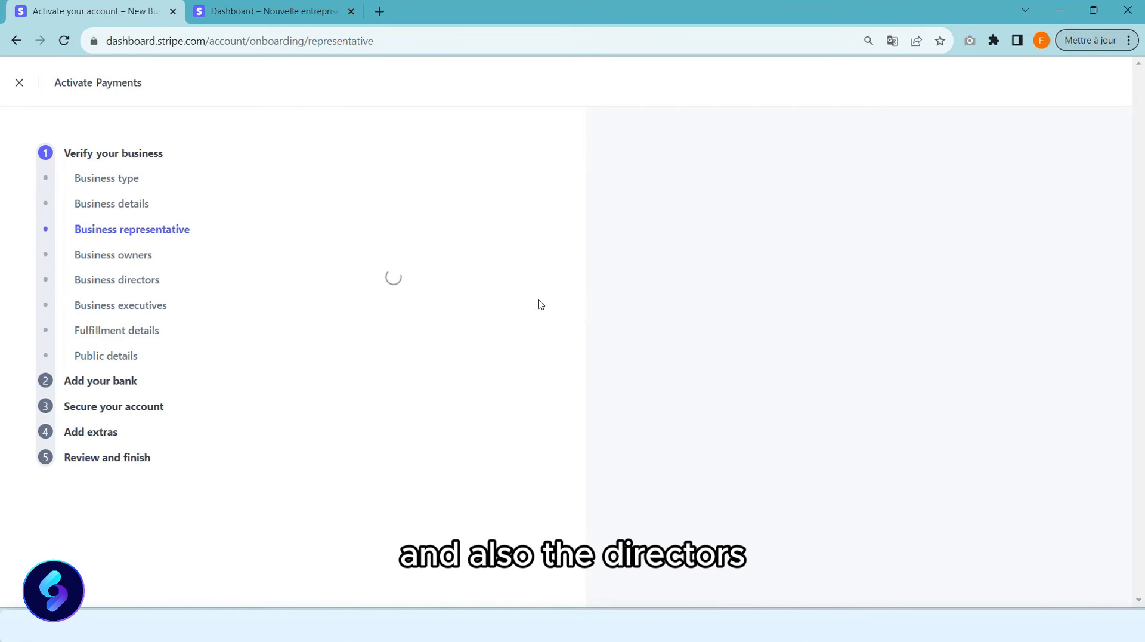
# Fill in the representative's first name, last name and job title CEO.
pyautogui.scroll(-2, 540, 305)
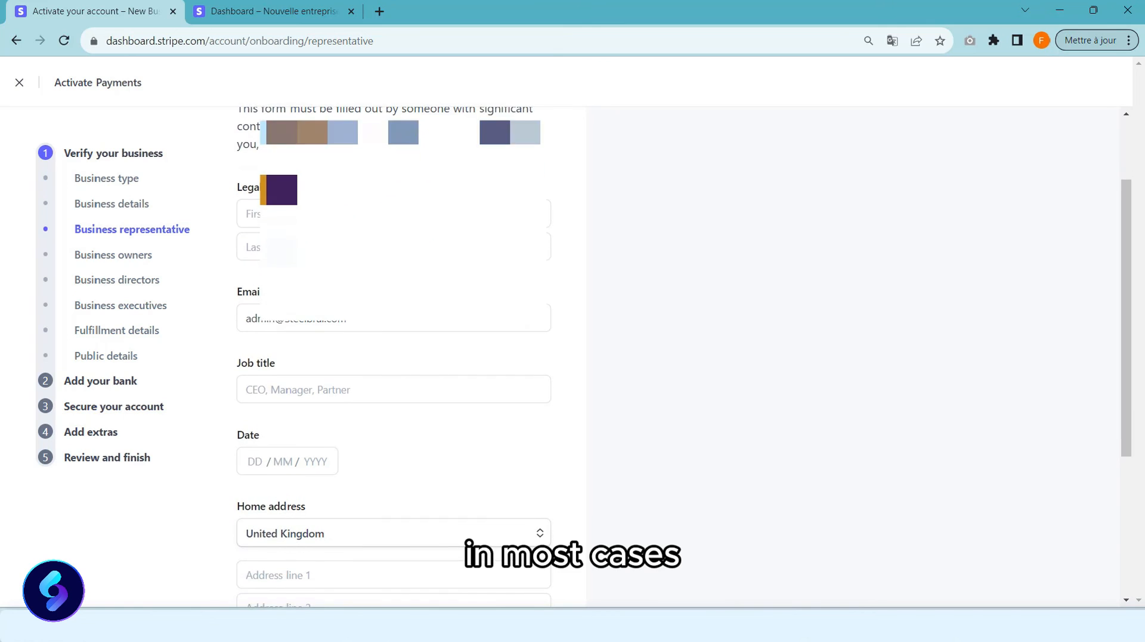
pyautogui.click(393, 213)
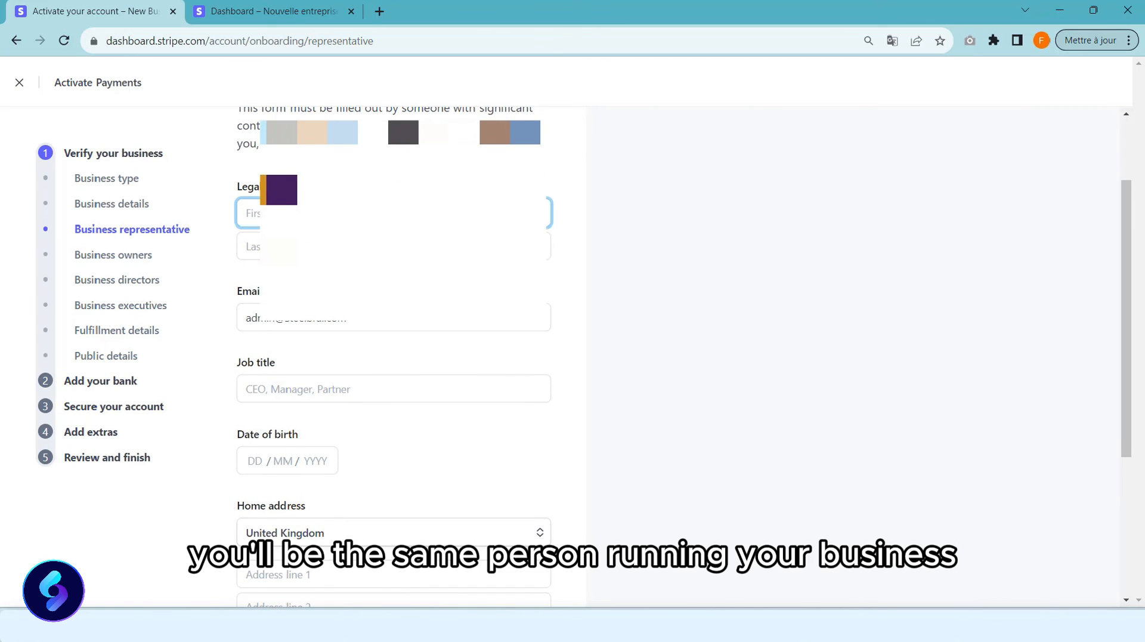
pyautogui.scroll(-1, 394, 213)
pyautogui.click(393, 211)
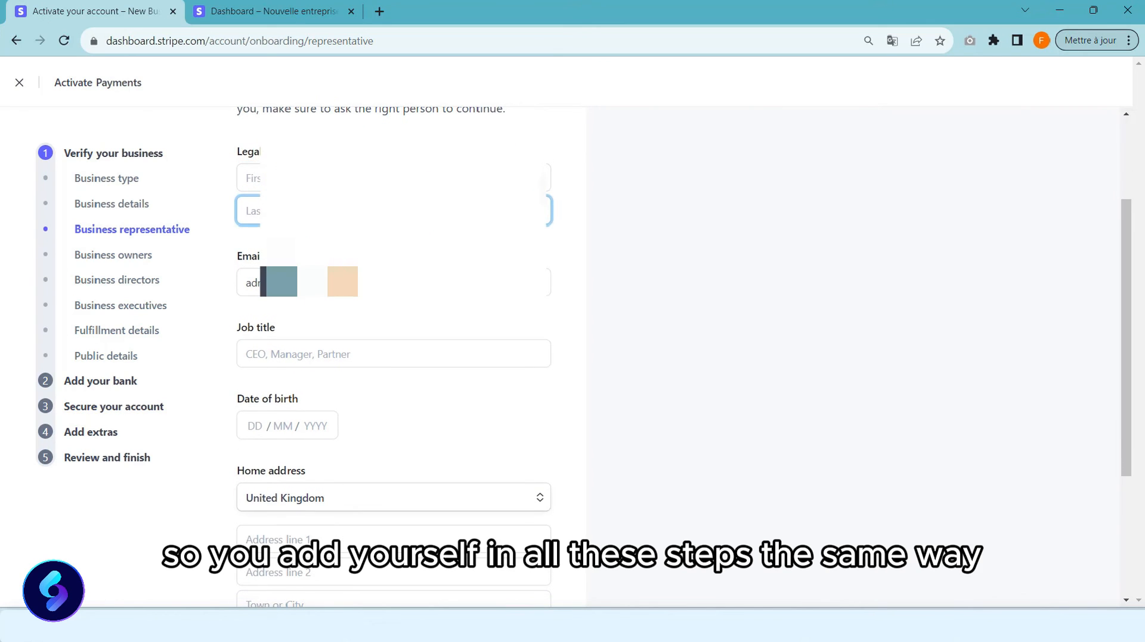
pyautogui.scroll(-1, 393, 211)
pyautogui.scroll(-3, 411, 235)
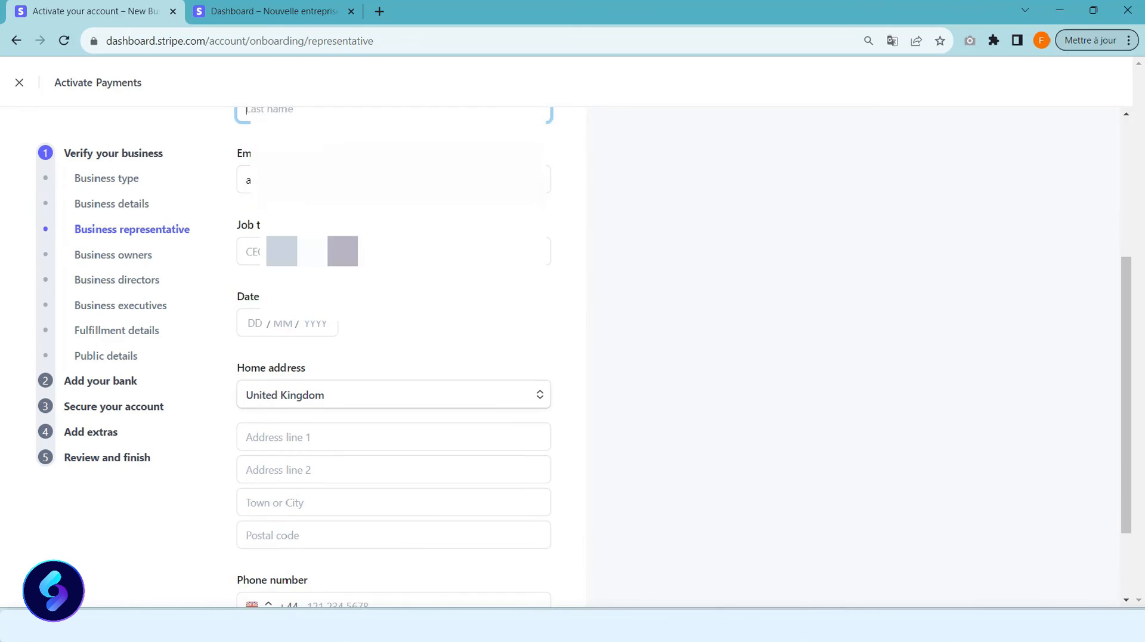
pyautogui.click(394, 197)
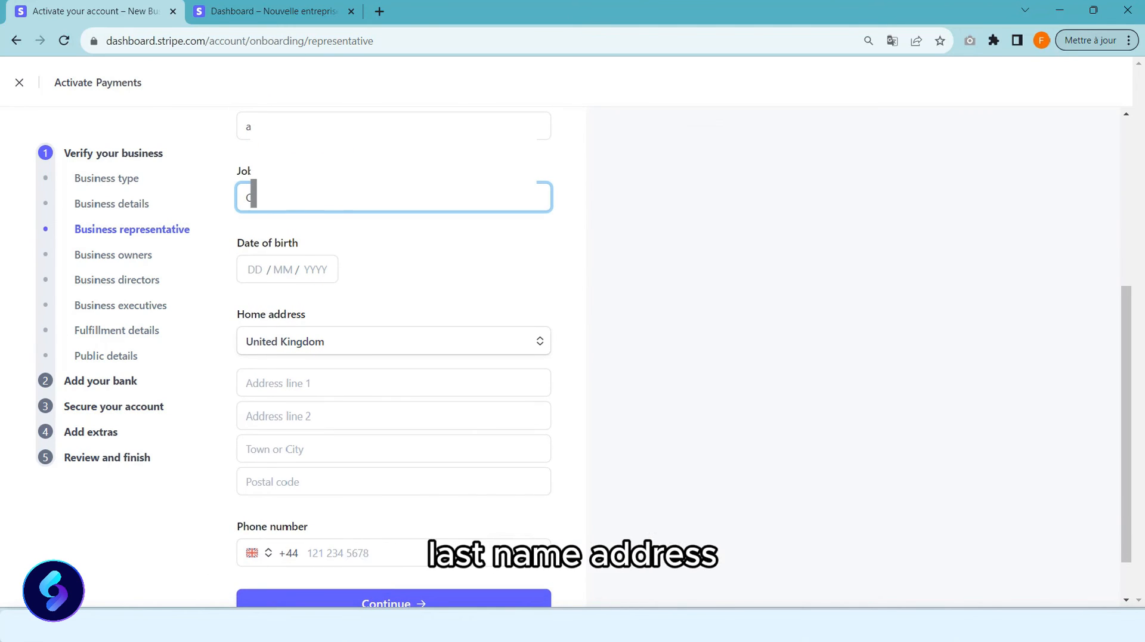
pyautogui.write('CEO')
# Jump to Business owners, leaving the representative page without saving.
pyautogui.scroll(-1, 317, 266)
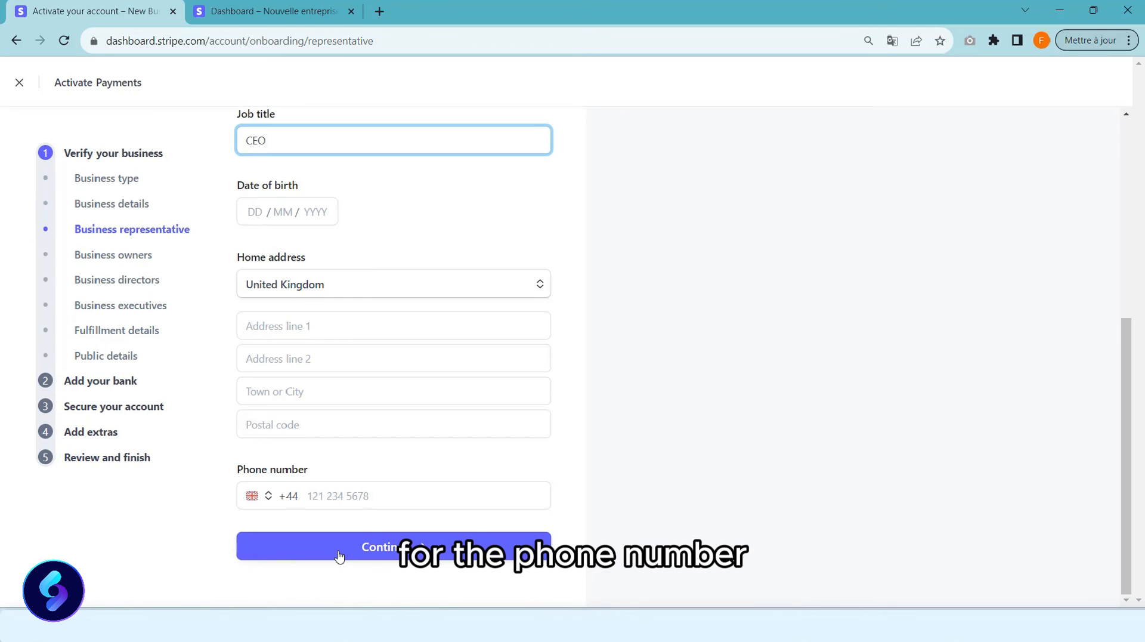
pyautogui.click(108, 261)
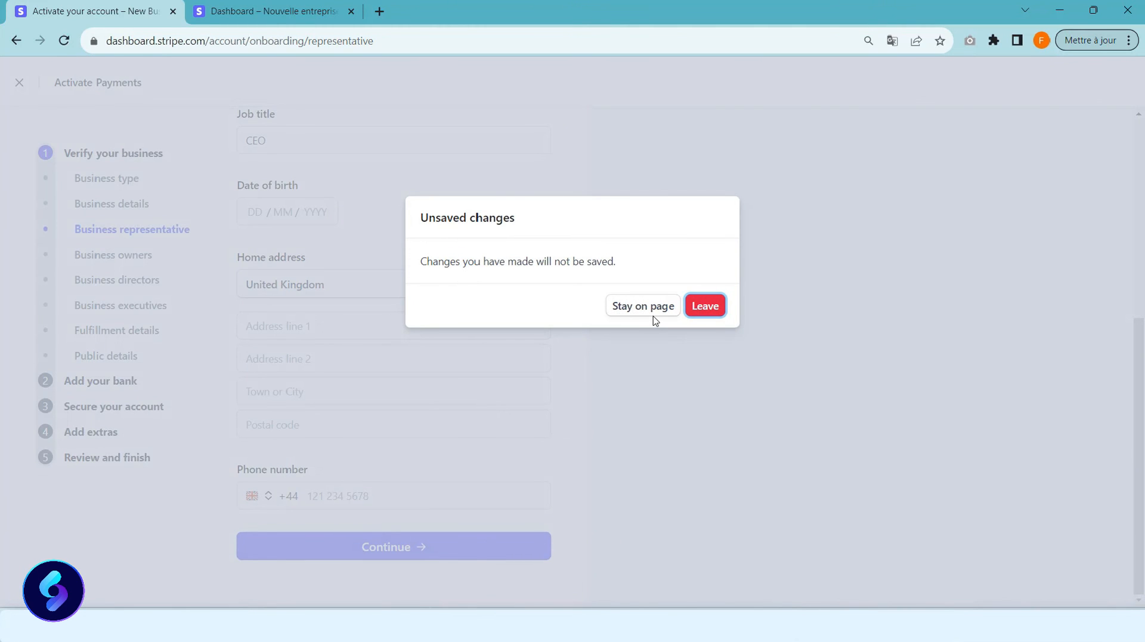
pyautogui.click(694, 310)
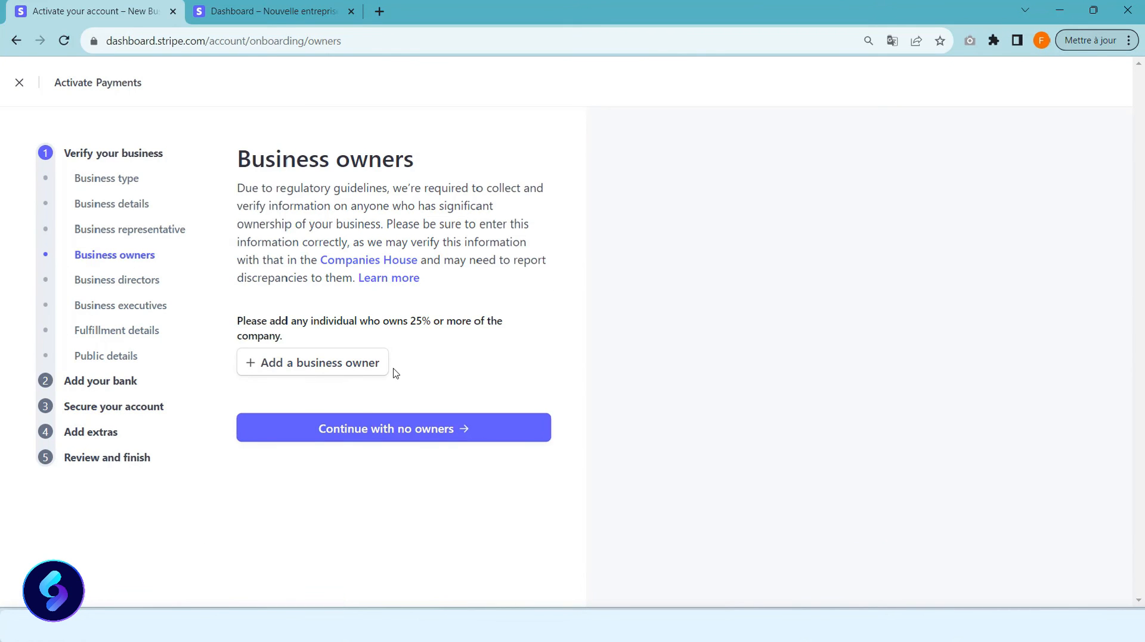
# Open the business owner options and close them without adding an owner.
pyautogui.click(350, 372)
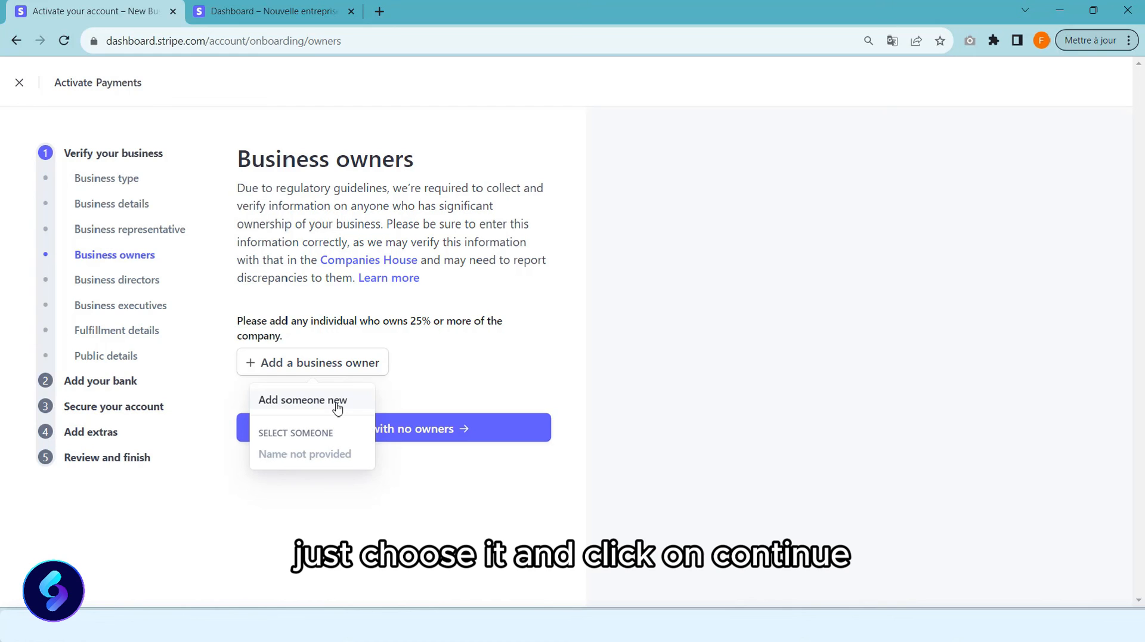
pyautogui.click(449, 401)
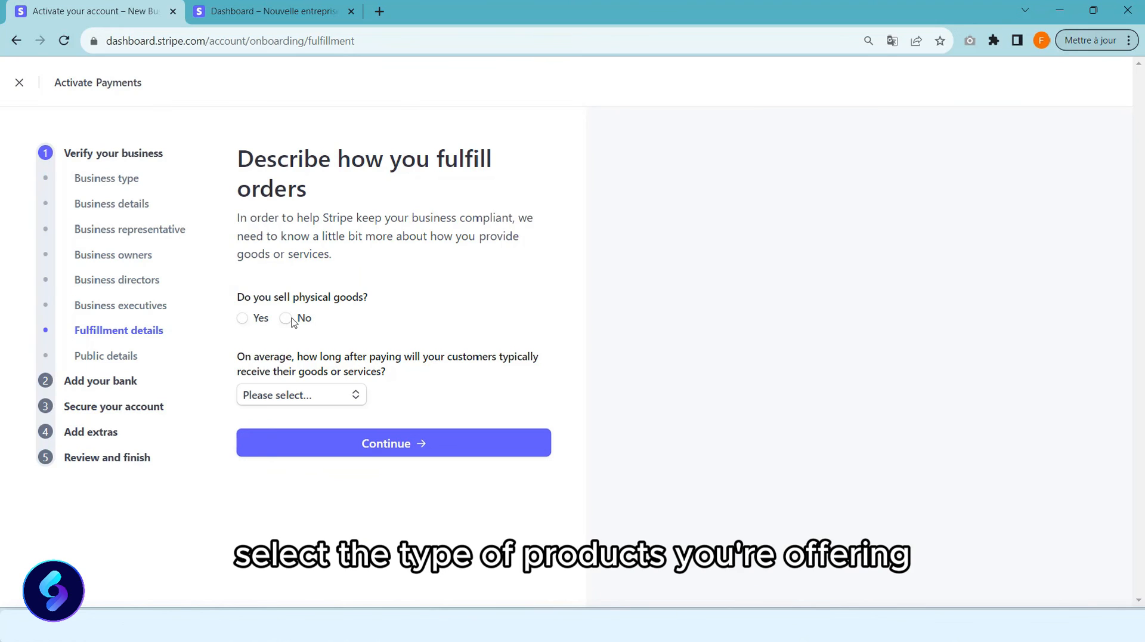
# Answer that no physical goods are sold and delivery takes within one day.
pyautogui.click(299, 394)
pyautogui.click(286, 318)
pyautogui.click(301, 394)
pyautogui.click(363, 426)
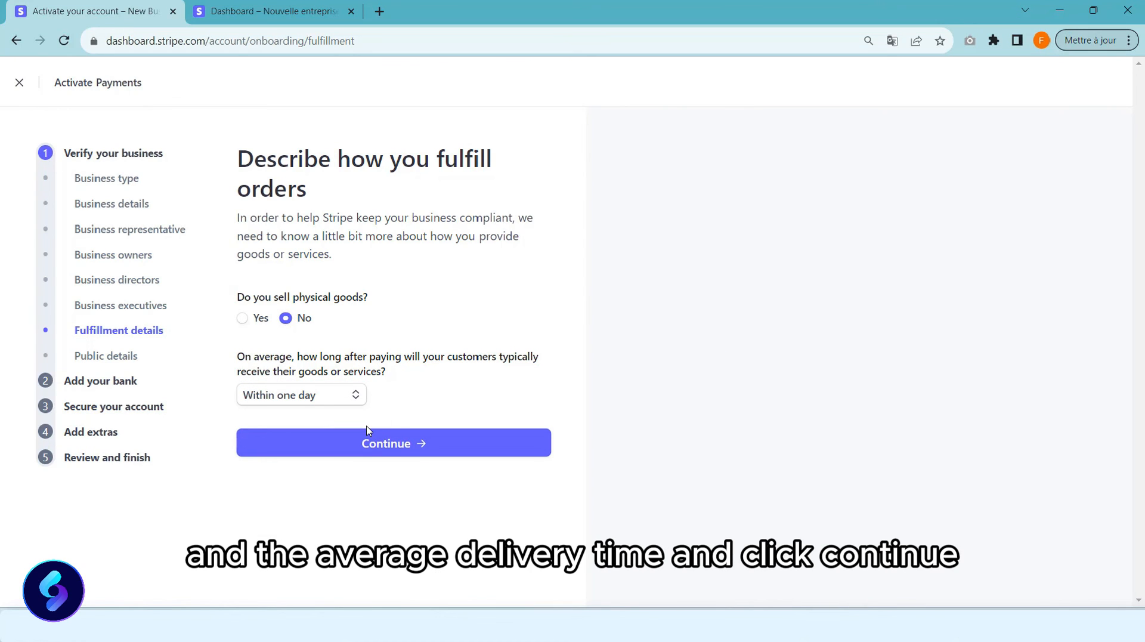
pyautogui.click(364, 446)
# Set the statement descriptor to 'storename' and continue to bank details.
pyautogui.click(354, 307)
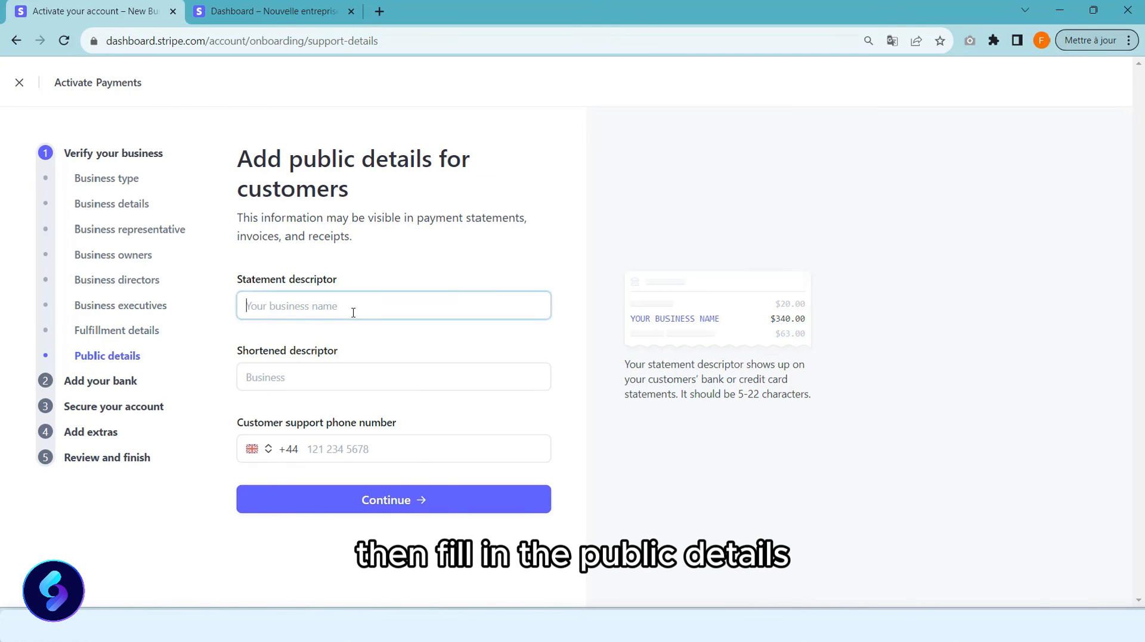
pyautogui.write('sto')
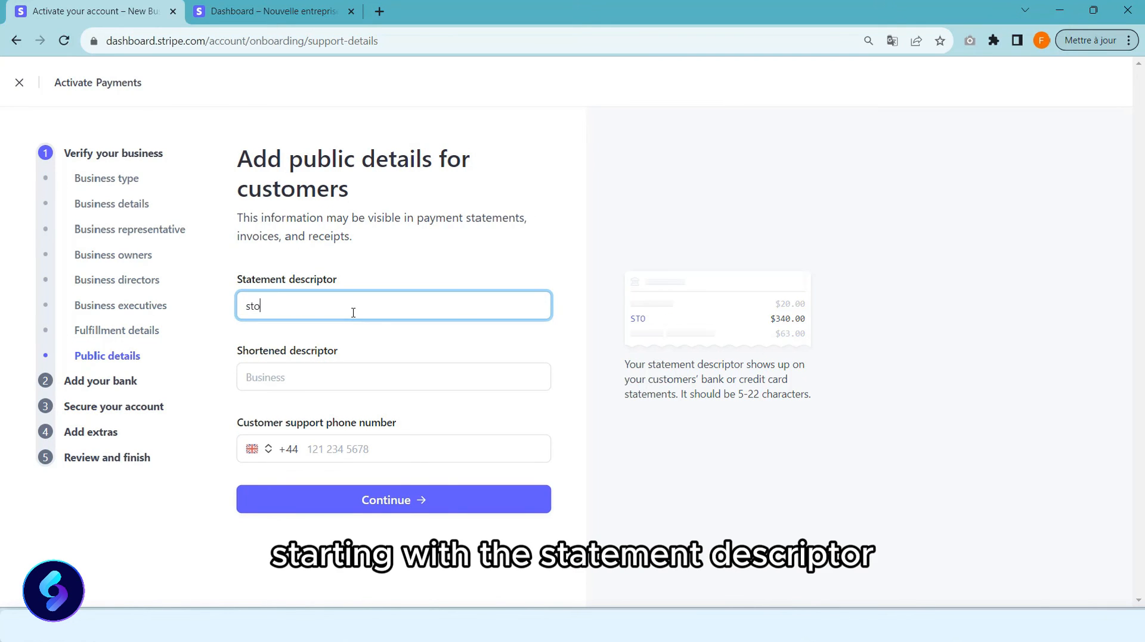
pyautogui.write('rename')
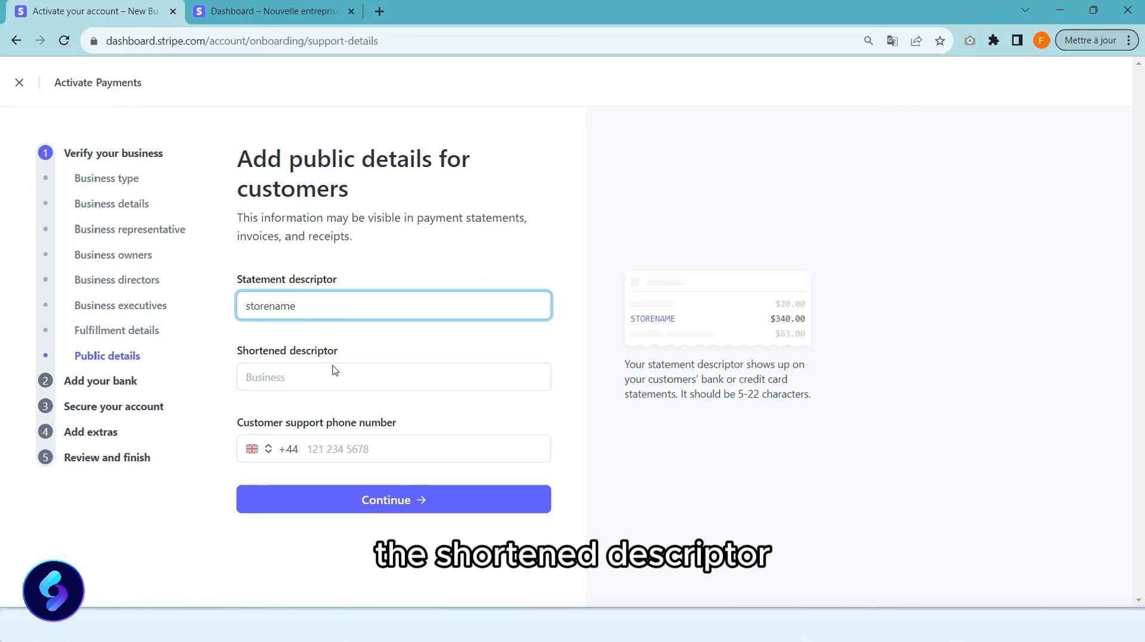
pyautogui.click(332, 369)
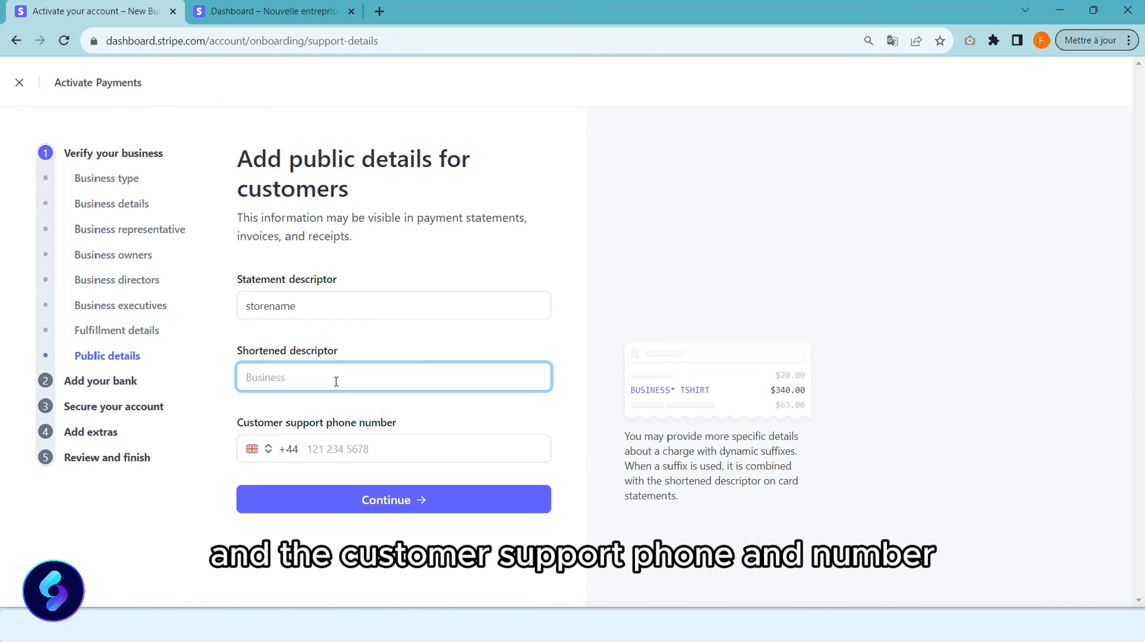
pyautogui.click(96, 386)
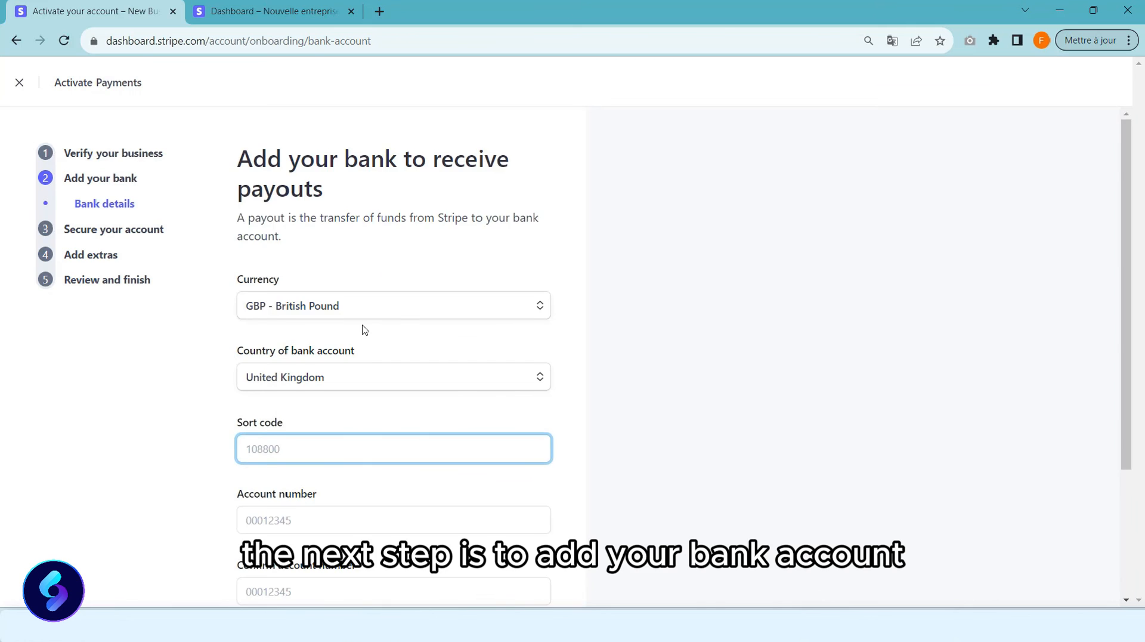
# Set payouts to EUR - Euro into a Belgian account, entering and confirming the IBAN.
pyautogui.scroll(-2, 362, 328)
pyautogui.click(365, 190)
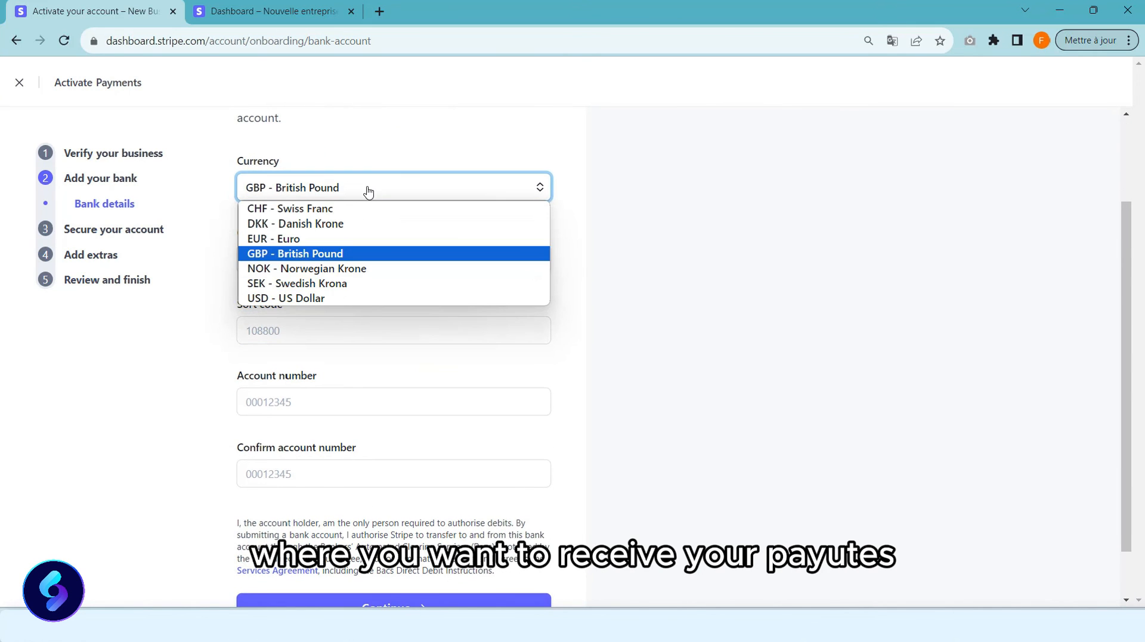
pyautogui.click(325, 239)
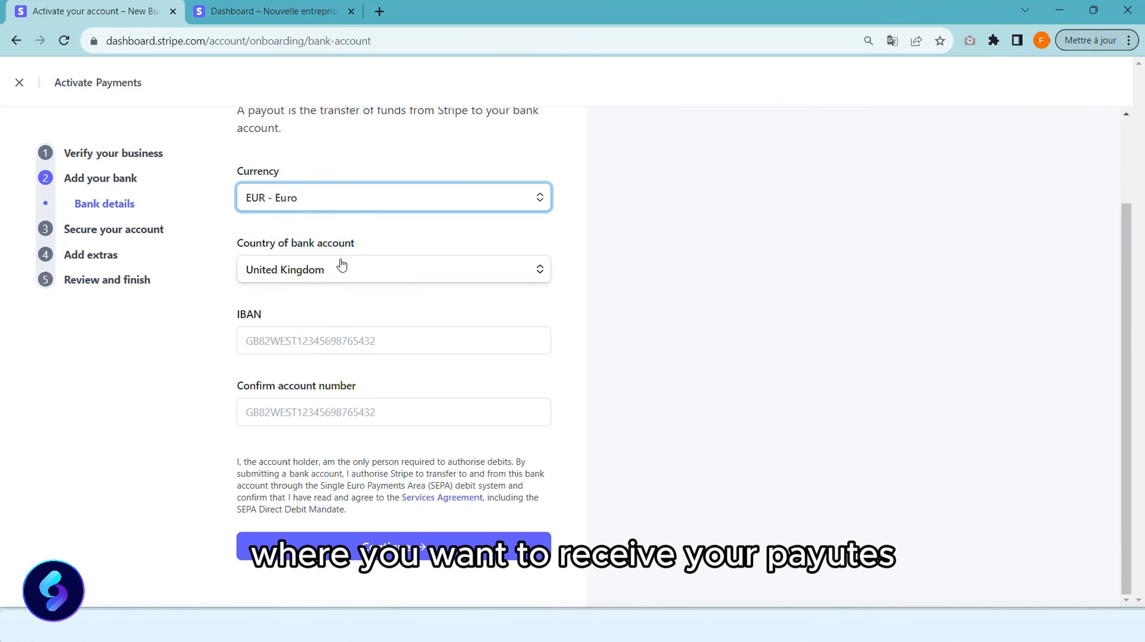
pyautogui.click(341, 266)
pyautogui.press('b')
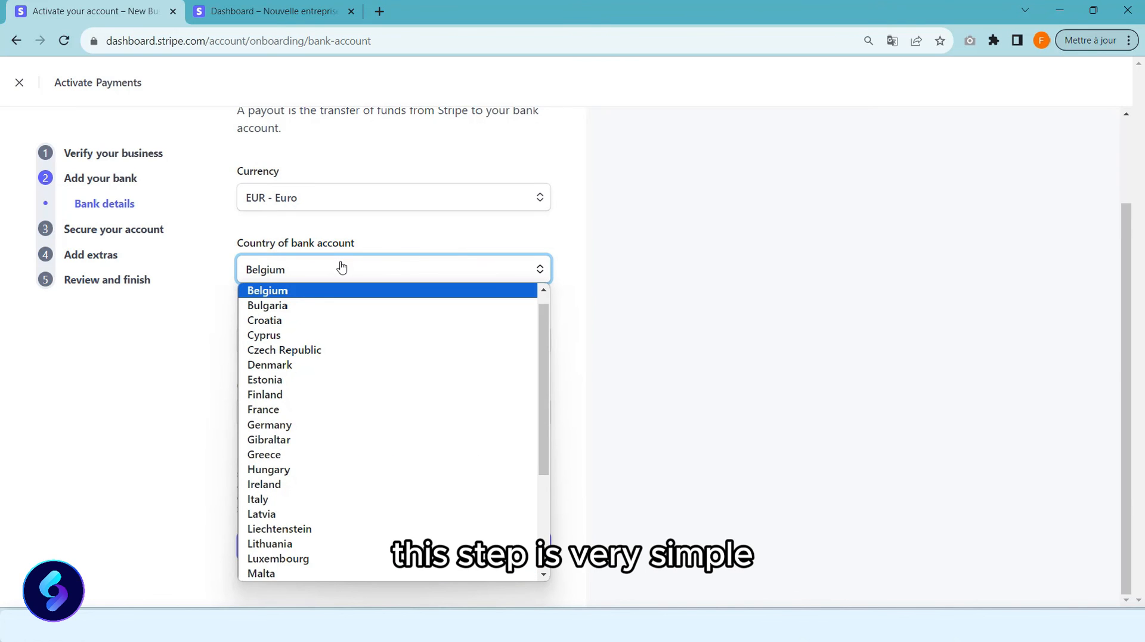
pyautogui.click(284, 297)
pyautogui.click(297, 340)
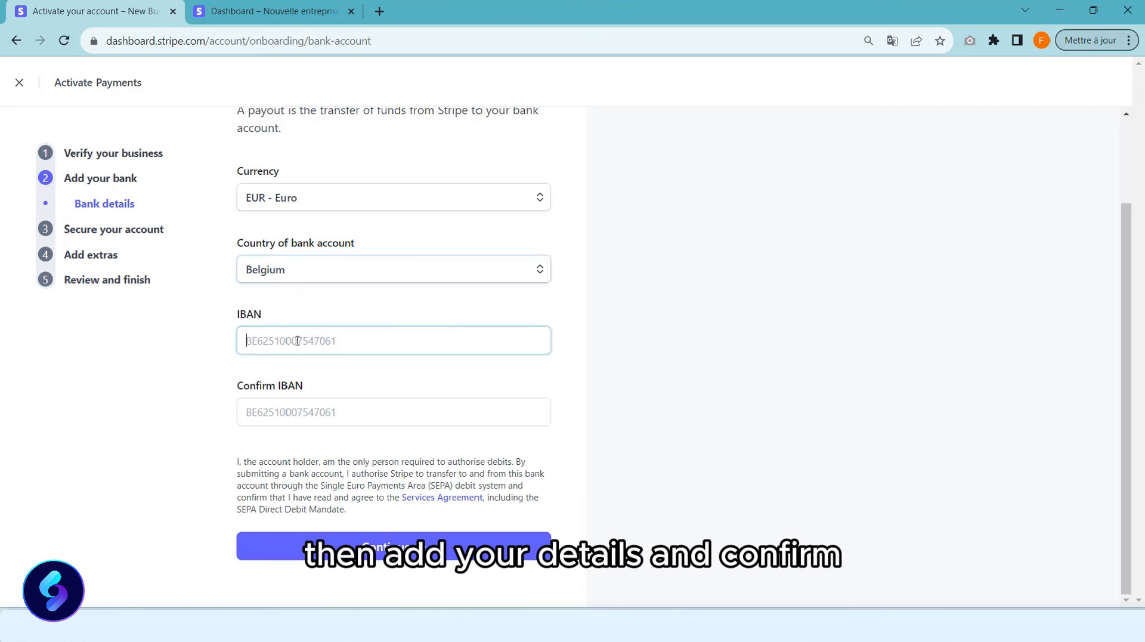
pyautogui.click(299, 401)
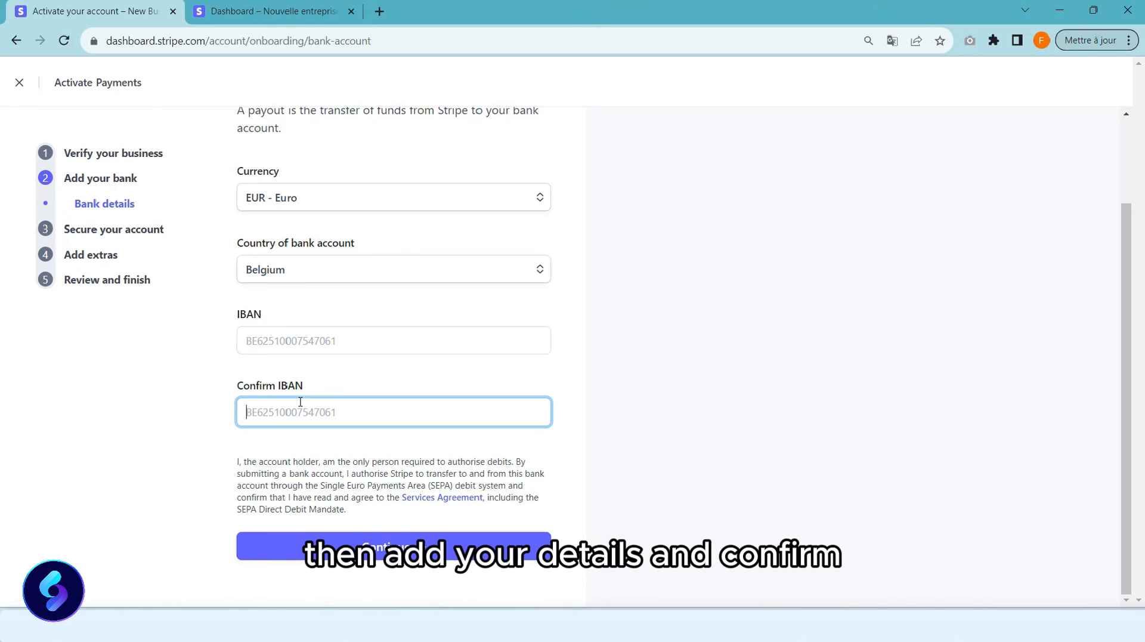
pyautogui.click(349, 548)
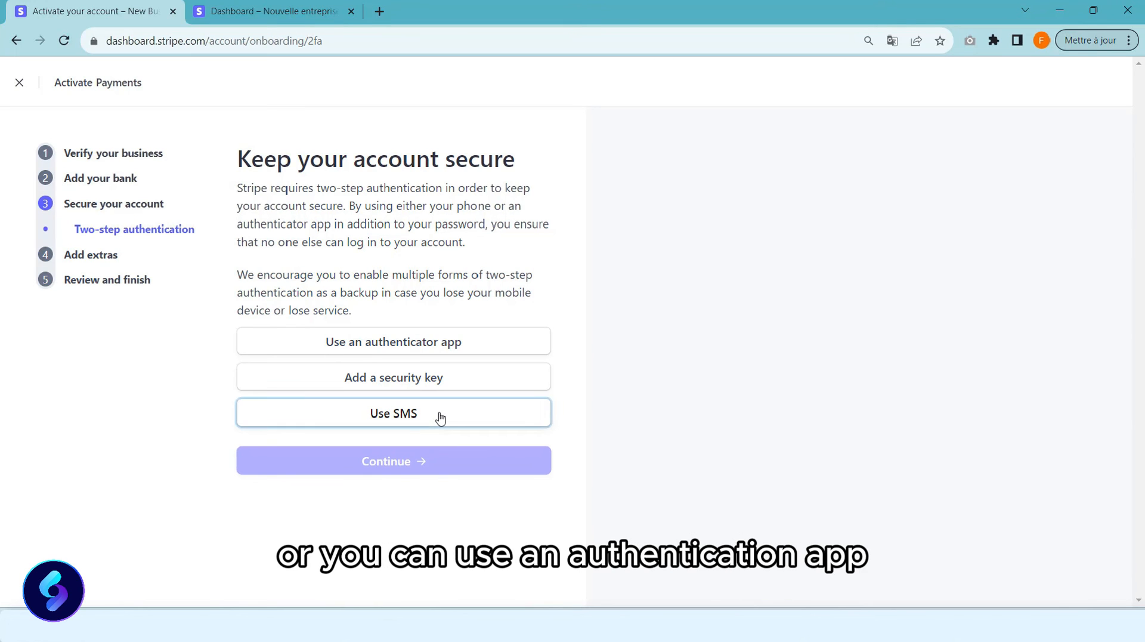
# Cancel the SMS verification setup and skip ahead to Add extras.
pyautogui.click(441, 418)
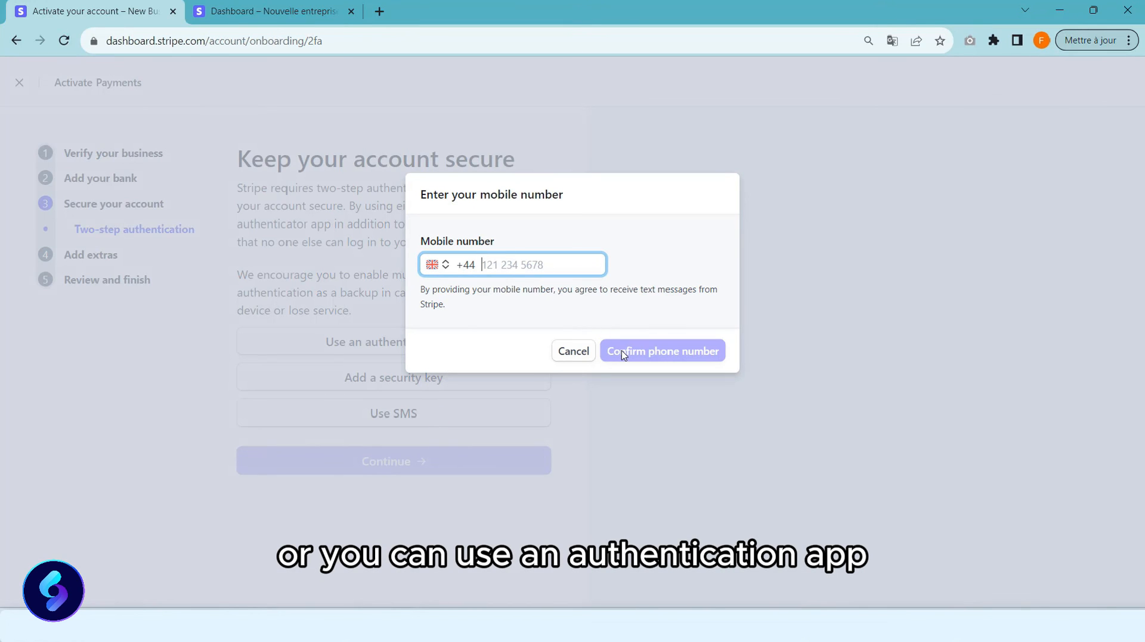
pyautogui.click(578, 356)
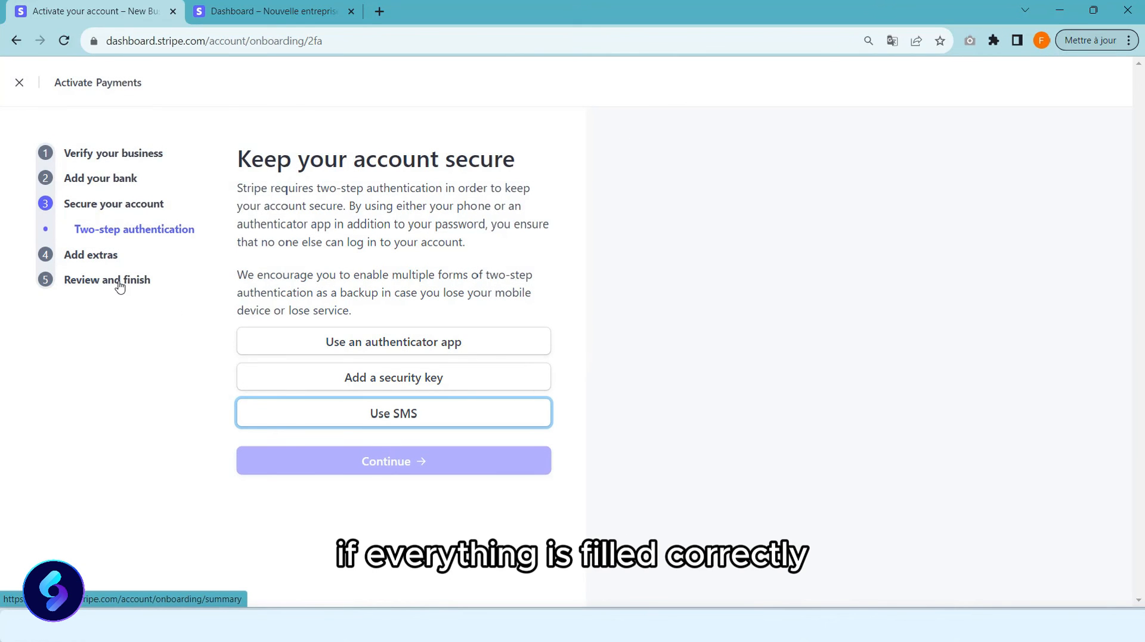
pyautogui.click(89, 255)
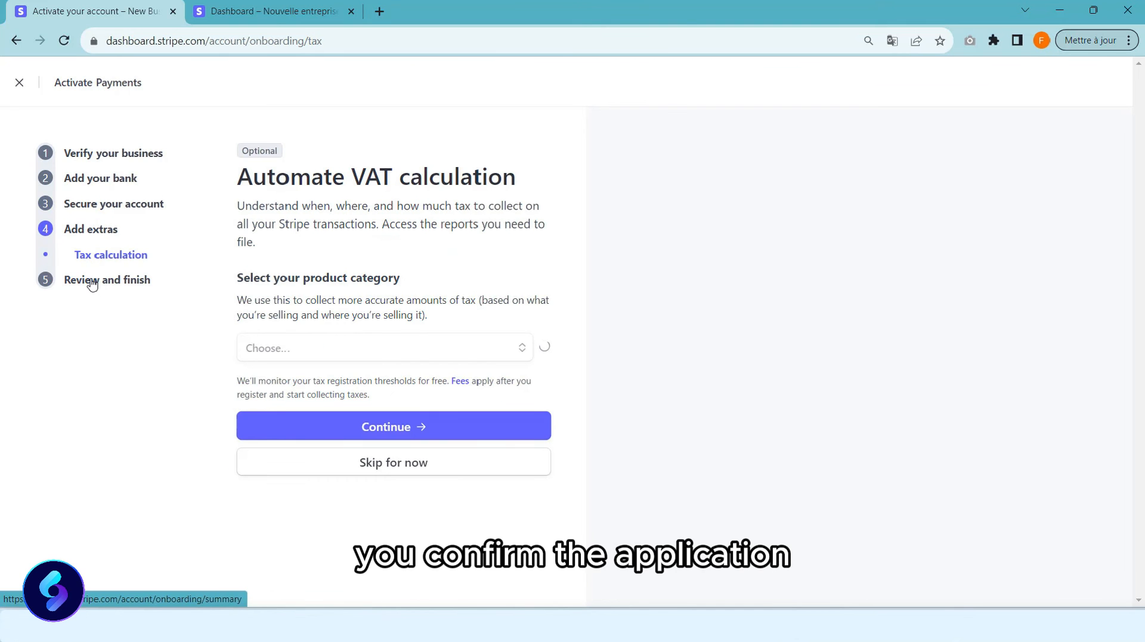